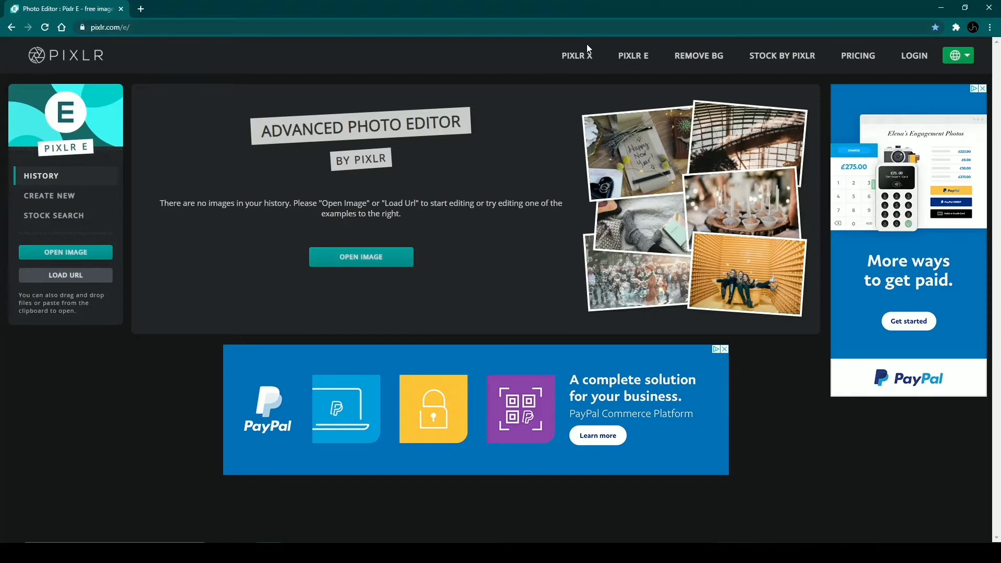
Find the "Sunset in Venice" stock photo by searching for italy and open it resized to Full HD, 1920 x 1200.
{"action": "left_click", "coordinate": [49, 195]}
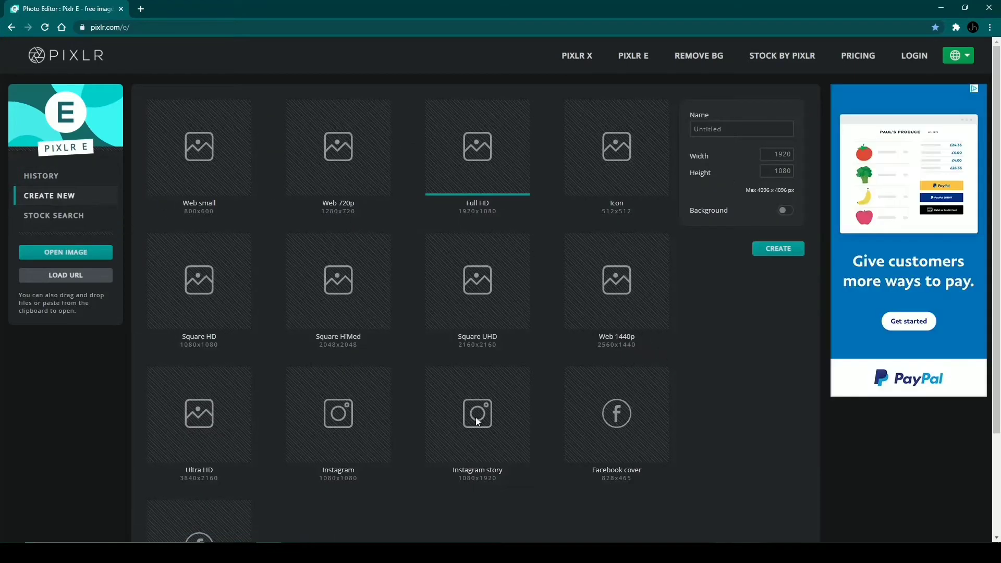
{"action": "left_click", "coordinate": [62, 222]}
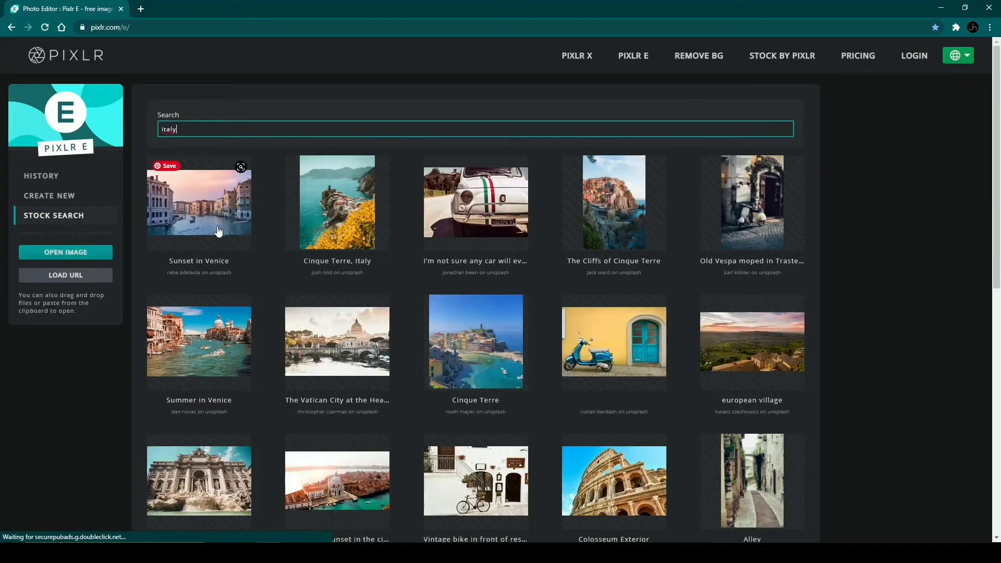
{"action": "left_click", "coordinate": [205, 202]}
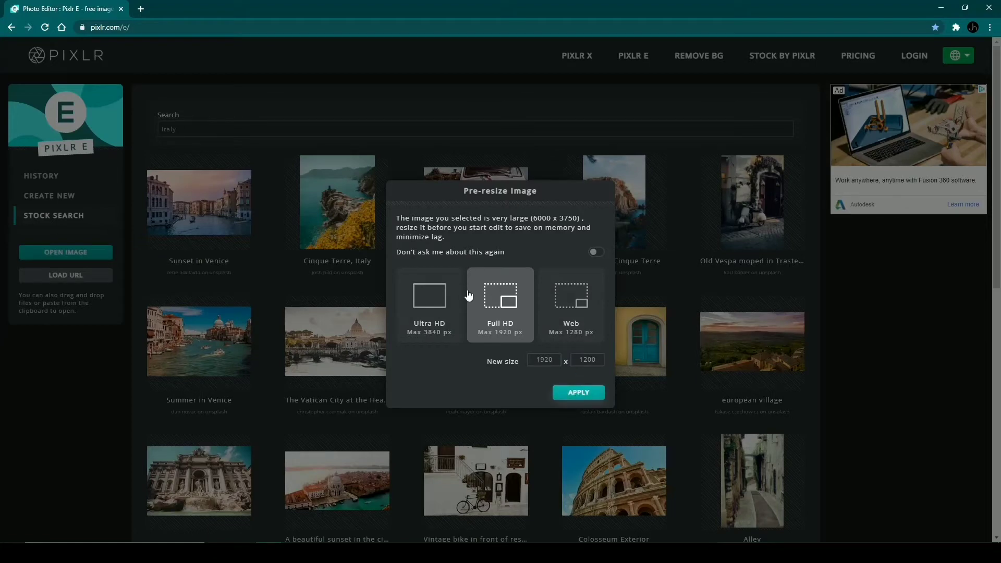
{"action": "left_click", "coordinate": [570, 394]}
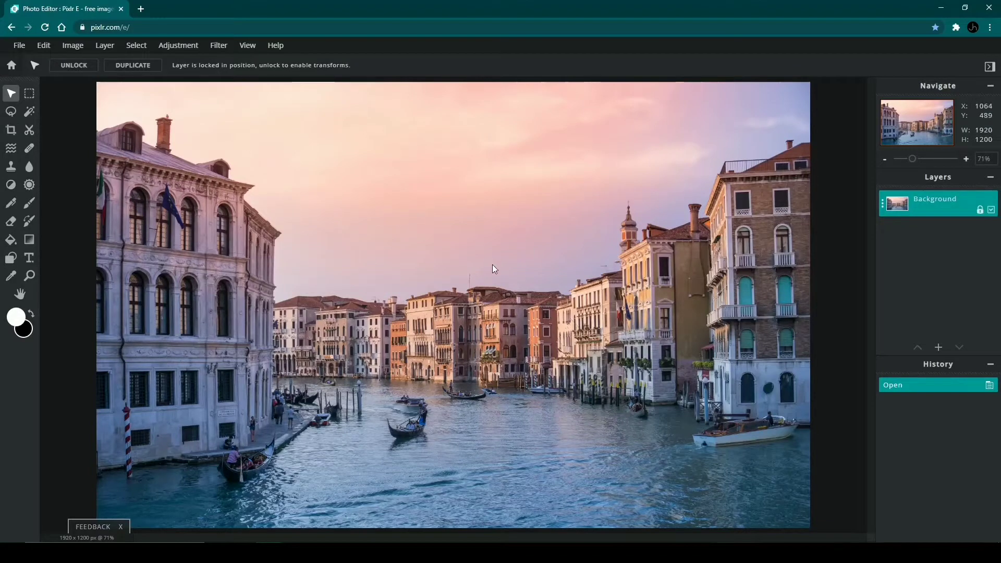
Adjust the photo's midtone color balance to red 30, green -9 and blue 12.
{"action": "left_click", "coordinate": [188, 46]}
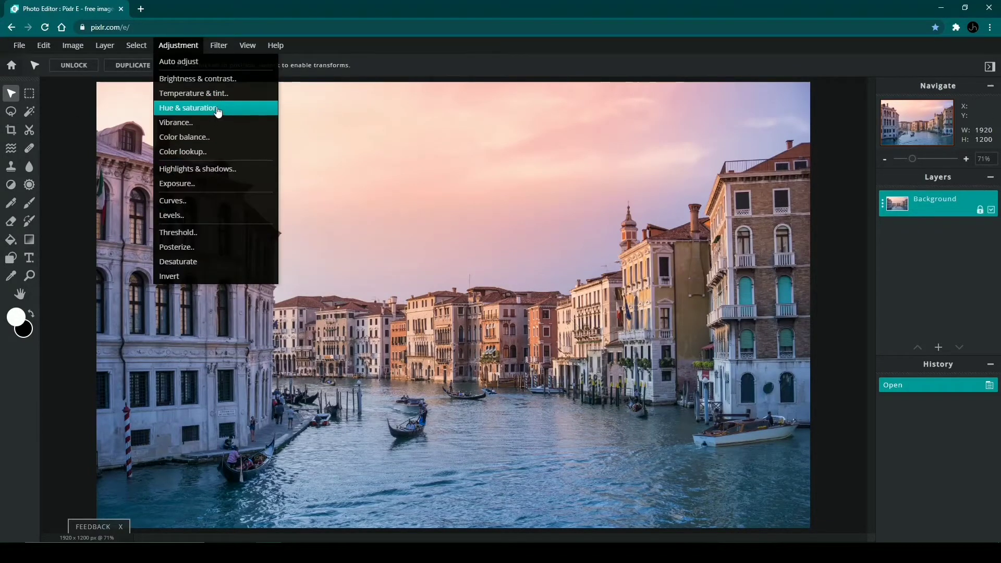
{"action": "left_click", "coordinate": [223, 137]}
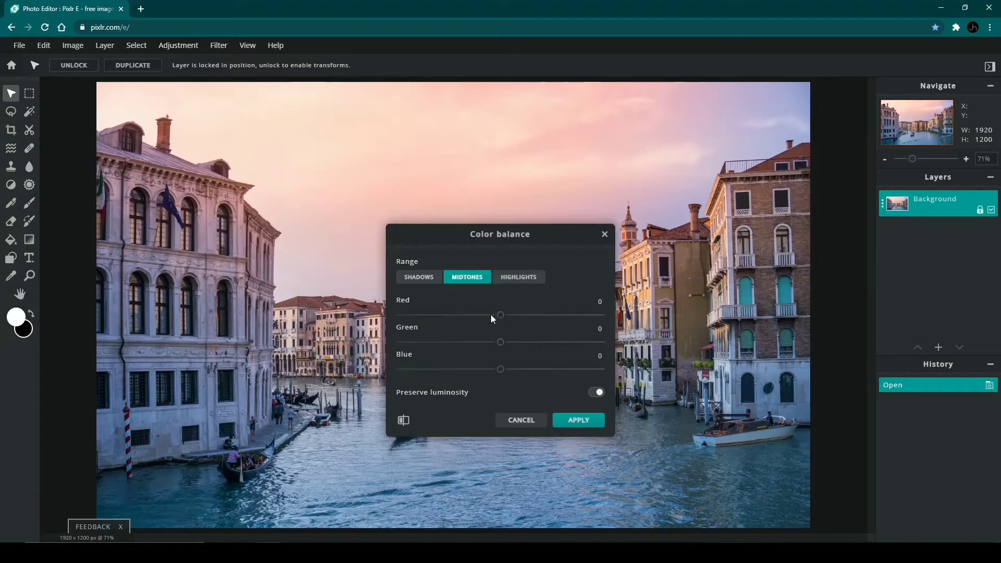
{"action": "left_click_drag", "start_coordinate": [526, 314], "coordinate": [533, 312]}
{"action": "left_click_drag", "start_coordinate": [500, 369], "coordinate": [492, 345]}
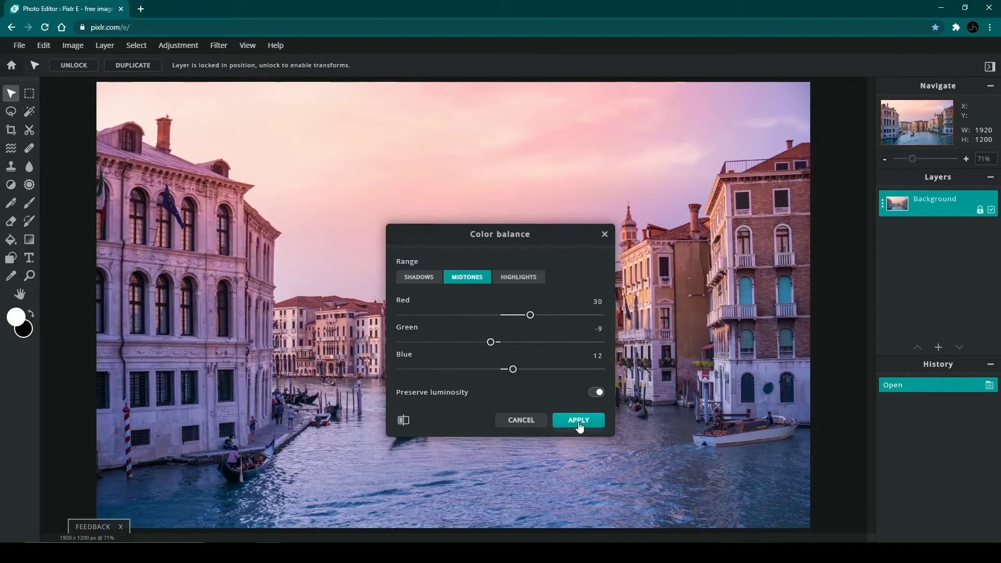
Raise the blue in the shadows and the red in the highlights slightly within the color balance adjustment.
{"action": "left_click", "coordinate": [408, 282]}
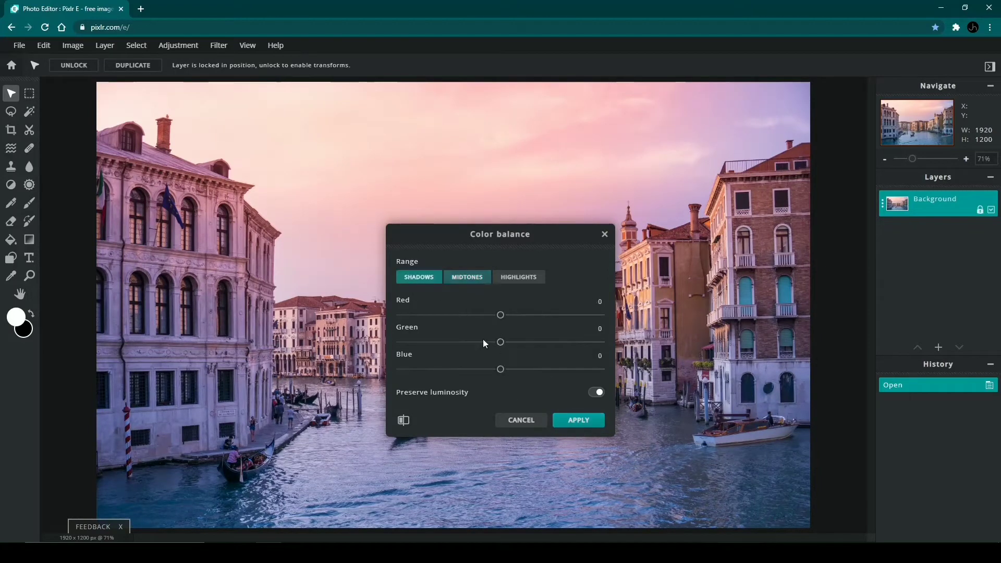
{"action": "mouse_move", "coordinate": [501, 369]}
{"action": "left_mouse_down"}
{"action": "mouse_move", "coordinate": [527, 371]}
{"action": "mouse_move", "coordinate": [511, 372]}
{"action": "left_mouse_up"}
{"action": "left_click", "coordinate": [514, 277]}
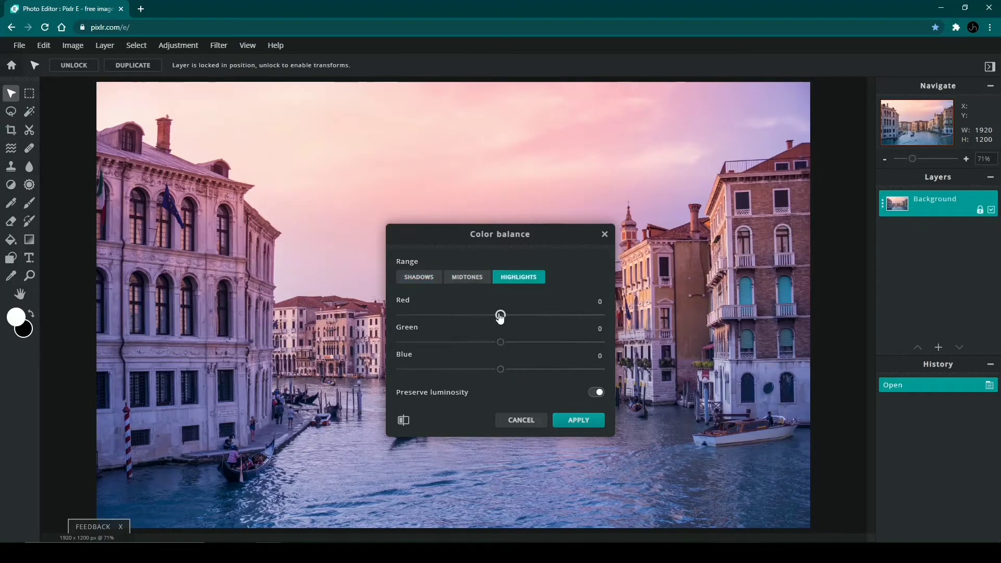
{"action": "mouse_move", "coordinate": [500, 315]}
{"action": "left_mouse_down"}
{"action": "mouse_move", "coordinate": [516, 315]}
{"action": "mouse_move", "coordinate": [507, 319]}
{"action": "left_mouse_up"}
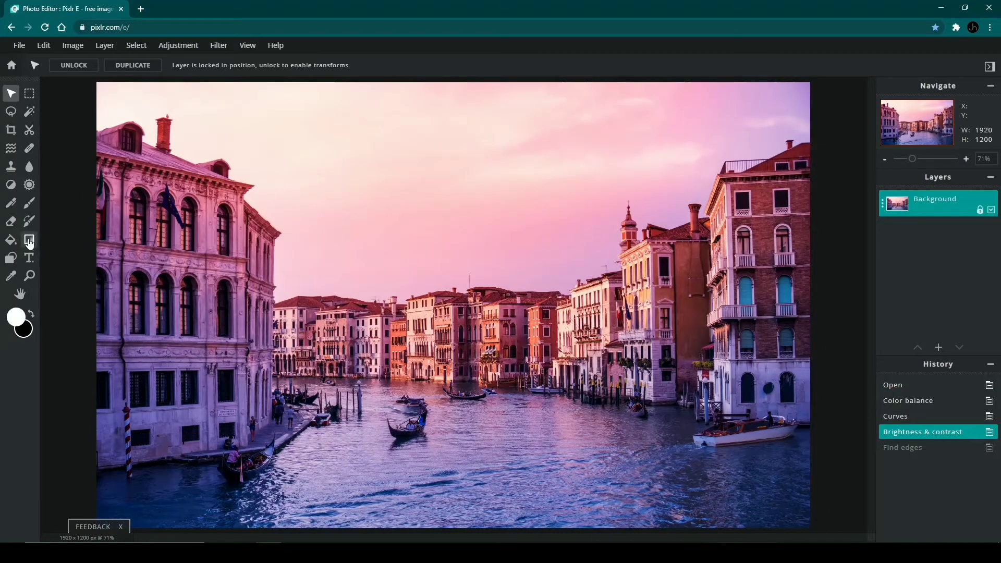
Add an empty layer above the photo and draw a horizontal white-to-black linear gradient across it.
{"action": "left_click", "coordinate": [934, 347]}
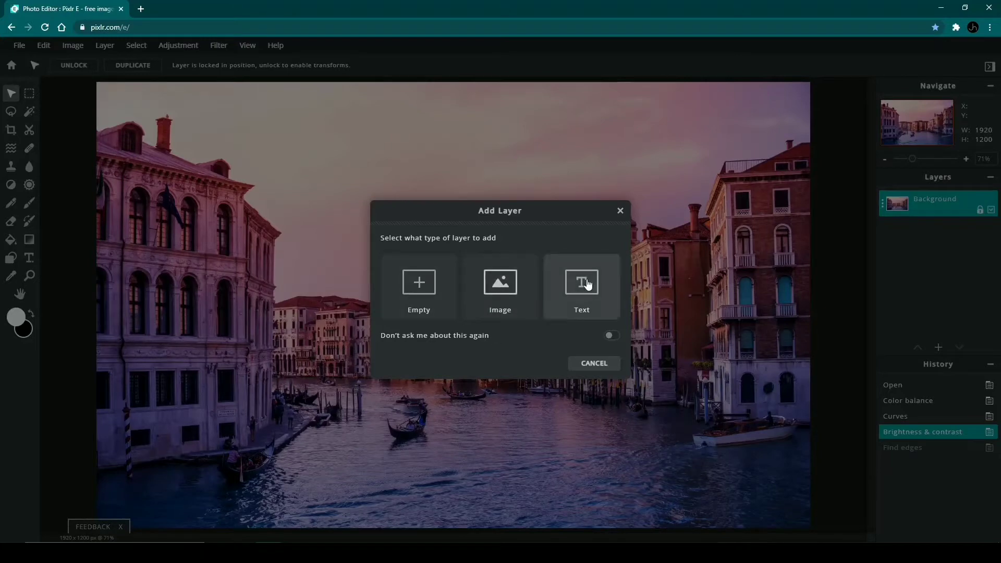
{"action": "left_click", "coordinate": [423, 294]}
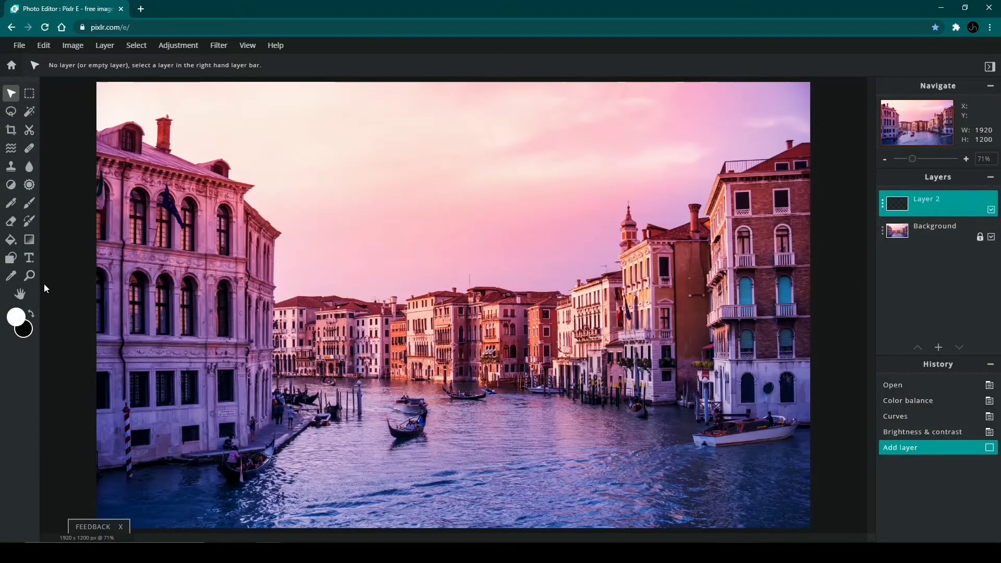
{"action": "left_click", "coordinate": [30, 239]}
{"action": "left_click_drag", "start_coordinate": [238, 196], "coordinate": [626, 204]}
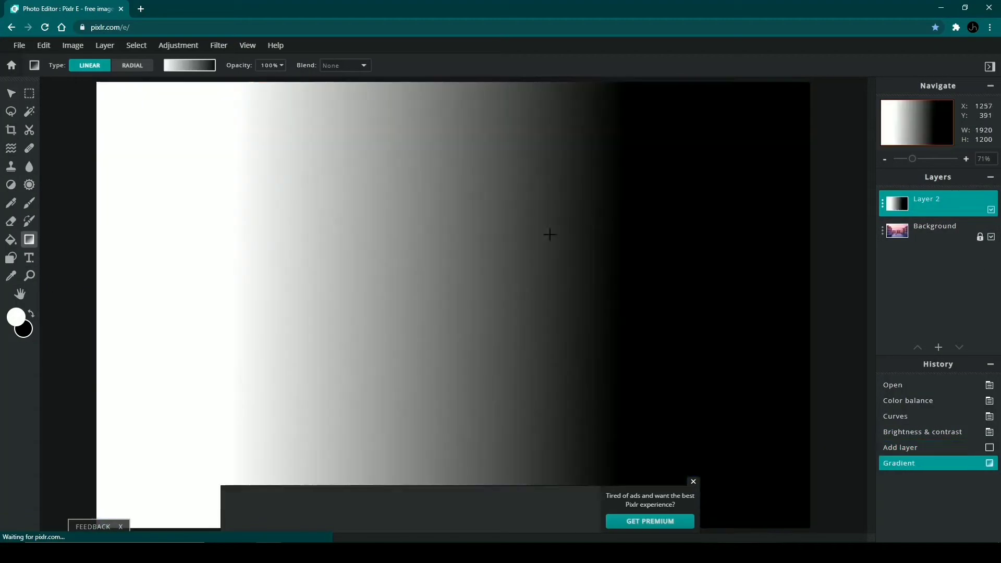
Undo the gradient and scribble white strokes over the middle of the empty layer with the size 40 brush.
{"action": "left_click", "coordinate": [693, 481]}
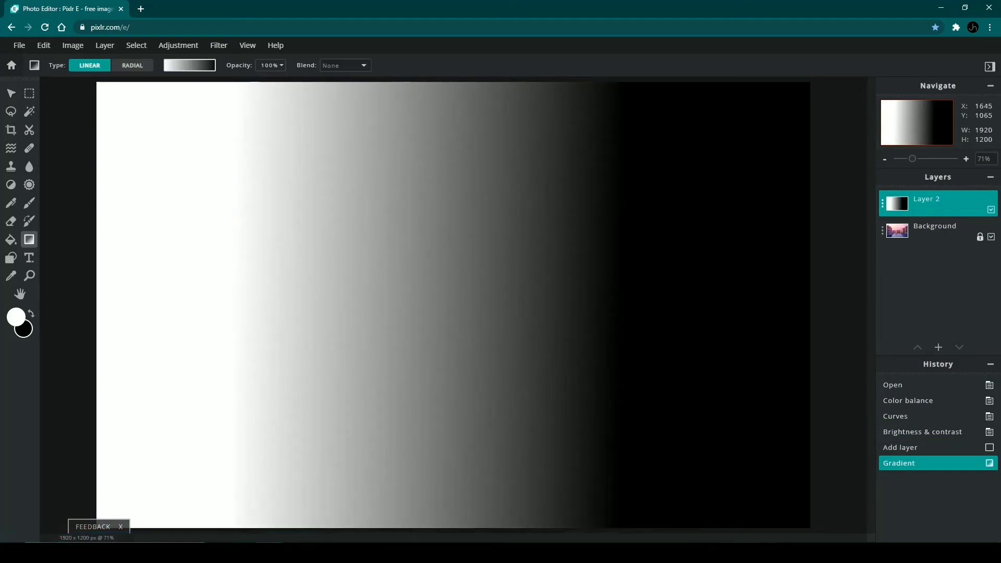
{"action": "key", "text": "ctrl+z"}
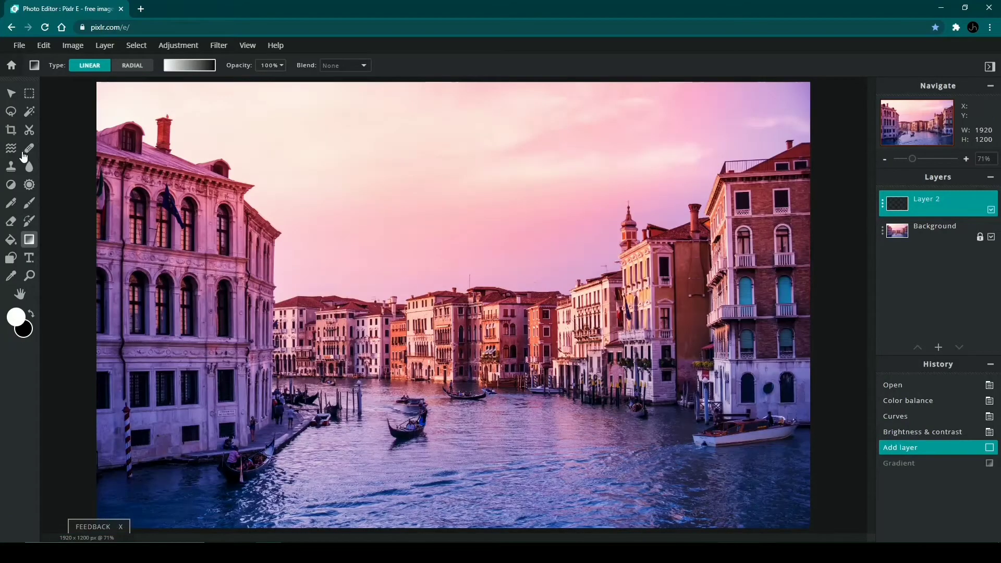
{"action": "left_click", "coordinate": [29, 202]}
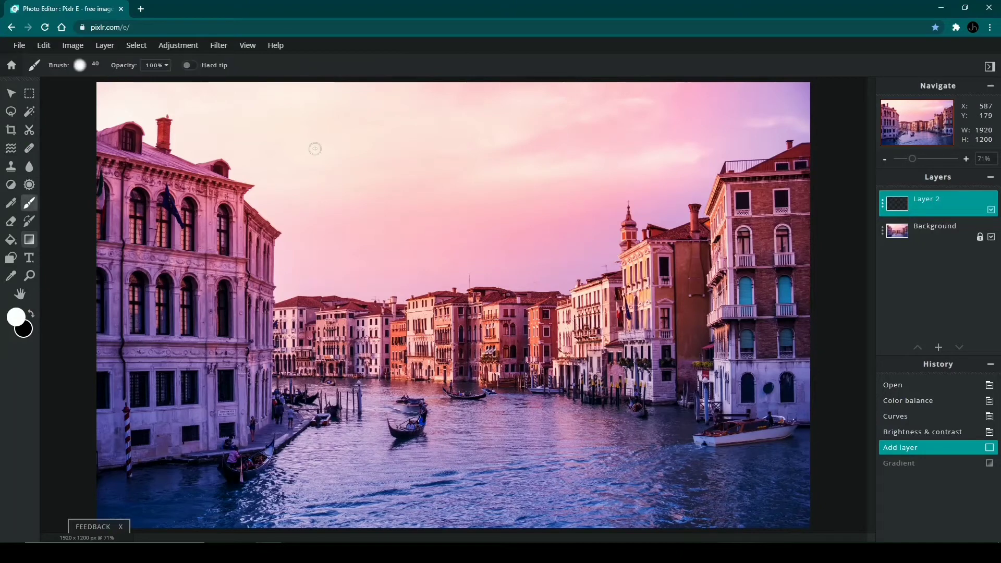
{"action": "mouse_move", "coordinate": [240, 192]}
{"action": "left_mouse_down"}
{"action": "mouse_move", "coordinate": [481, 233]}
{"action": "mouse_move", "coordinate": [454, 374]}
{"action": "mouse_move", "coordinate": [615, 206]}
{"action": "mouse_move", "coordinate": [334, 354]}
{"action": "mouse_move", "coordinate": [573, 169]}
{"action": "mouse_move", "coordinate": [521, 292]}
{"action": "mouse_move", "coordinate": [547, 323]}
{"action": "mouse_move", "coordinate": [500, 365]}
{"action": "mouse_move", "coordinate": [511, 307]}
{"action": "mouse_move", "coordinate": [424, 454]}
{"action": "mouse_move", "coordinate": [283, 460]}
{"action": "mouse_move", "coordinate": [224, 419]}
{"action": "mouse_move", "coordinate": [271, 355]}
{"action": "mouse_move", "coordinate": [167, 213]}
{"action": "mouse_move", "coordinate": [223, 191]}
{"action": "mouse_move", "coordinate": [107, 172]}
{"action": "mouse_move", "coordinate": [218, 305]}
{"action": "left_mouse_up"}
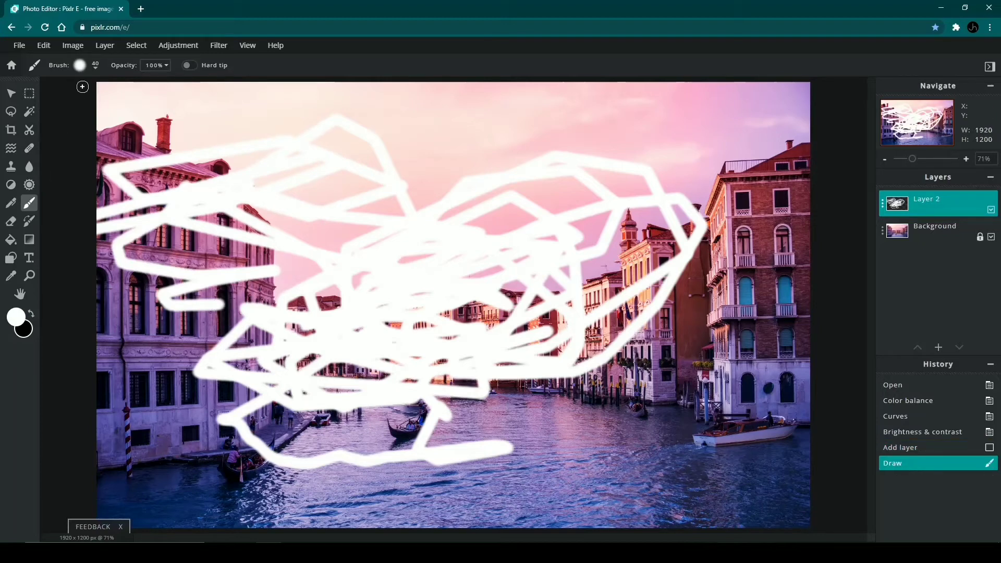
Mask the white scribble with the Cutout tool's brush, painting over the upper part of the building at the photo's left.
{"action": "left_click", "coordinate": [30, 129]}
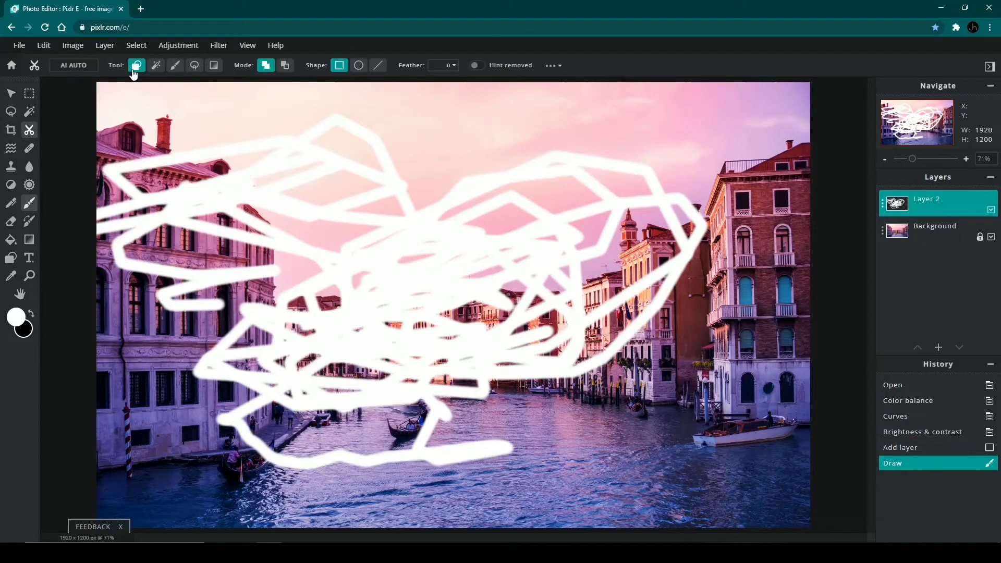
{"action": "left_click", "coordinate": [174, 65]}
{"action": "mouse_move", "coordinate": [197, 124]}
{"action": "left_mouse_down"}
{"action": "mouse_move", "coordinate": [128, 277]}
{"action": "mouse_move", "coordinate": [168, 267]}
{"action": "mouse_move", "coordinate": [212, 219]}
{"action": "mouse_move", "coordinate": [208, 203]}
{"action": "mouse_move", "coordinate": [179, 214]}
{"action": "mouse_move", "coordinate": [145, 270]}
{"action": "left_mouse_up"}
{"action": "left_click", "coordinate": [285, 65]}
Reveal more of the scribble with looping mask strokes in keep mode, and brush over it in remove mode.
{"action": "left_click", "coordinate": [266, 65]}
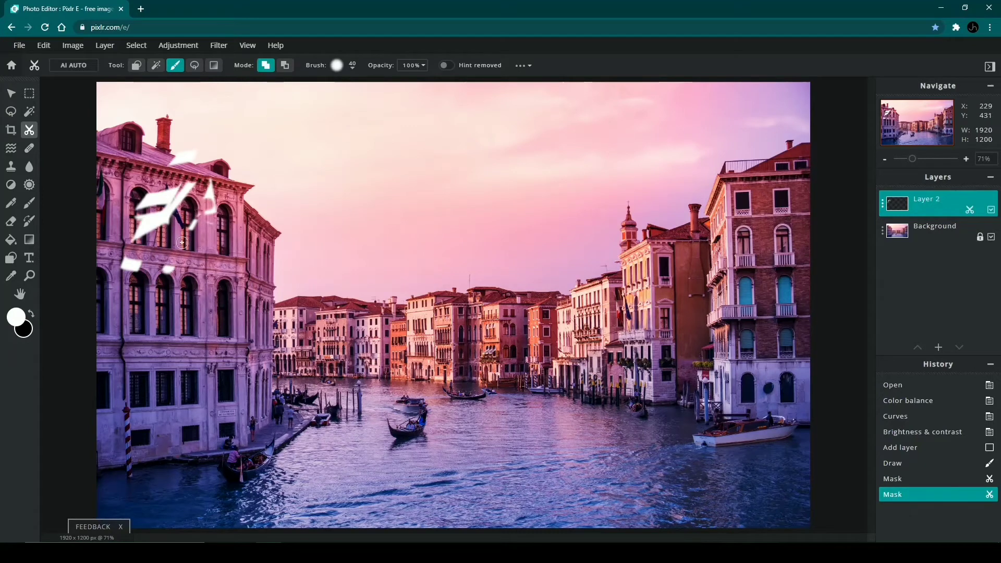
{"action": "mouse_move", "coordinate": [213, 182]}
{"action": "left_mouse_down"}
{"action": "mouse_move", "coordinate": [240, 334]}
{"action": "mouse_move", "coordinate": [386, 222]}
{"action": "mouse_move", "coordinate": [521, 257]}
{"action": "left_mouse_up"}
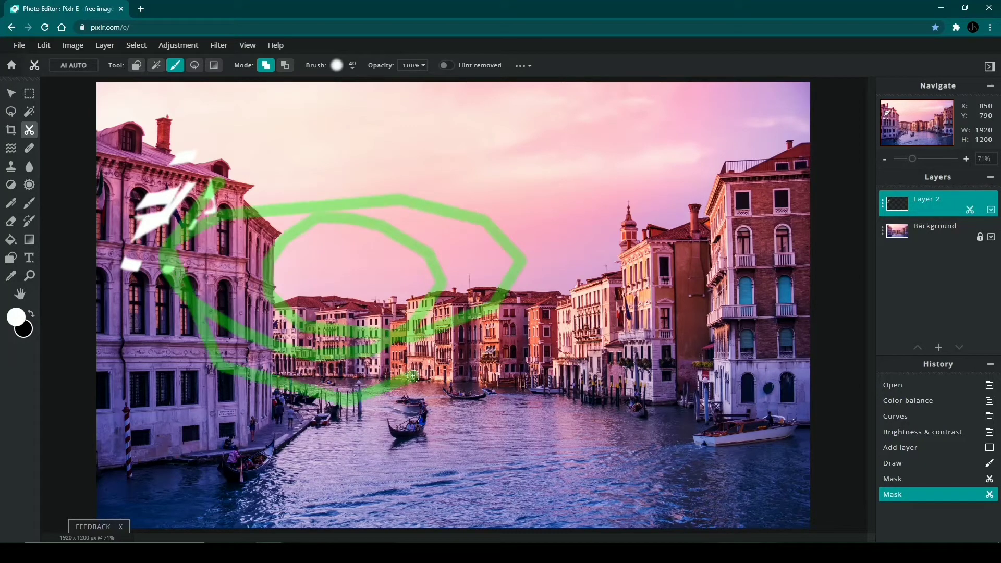
{"action": "left_click", "coordinate": [286, 65]}
{"action": "left_click_drag", "start_coordinate": [332, 170], "coordinate": [272, 404]}
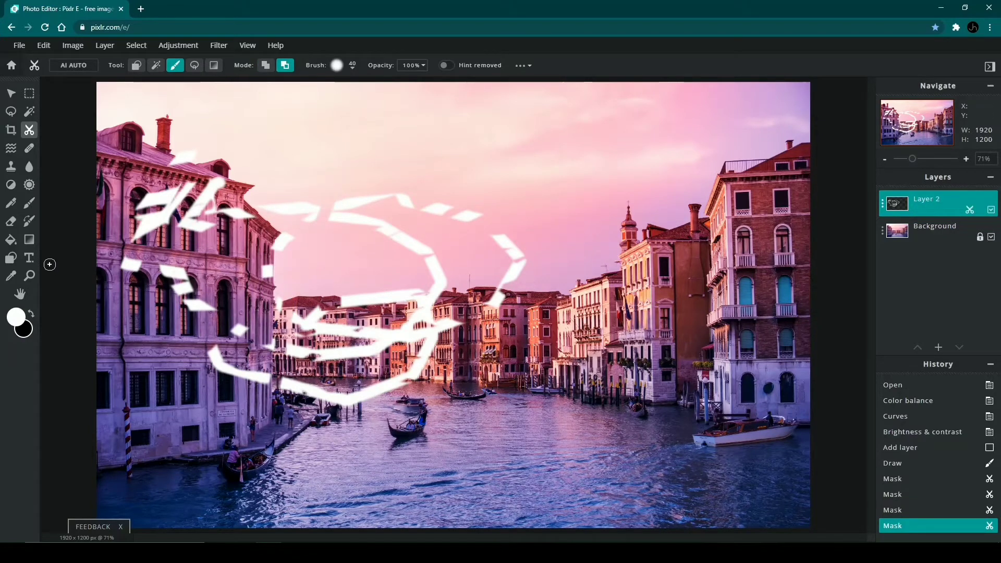
Undo a trial Eraser stroke on the scribble and delete Layer 2.
{"action": "left_click", "coordinate": [12, 223]}
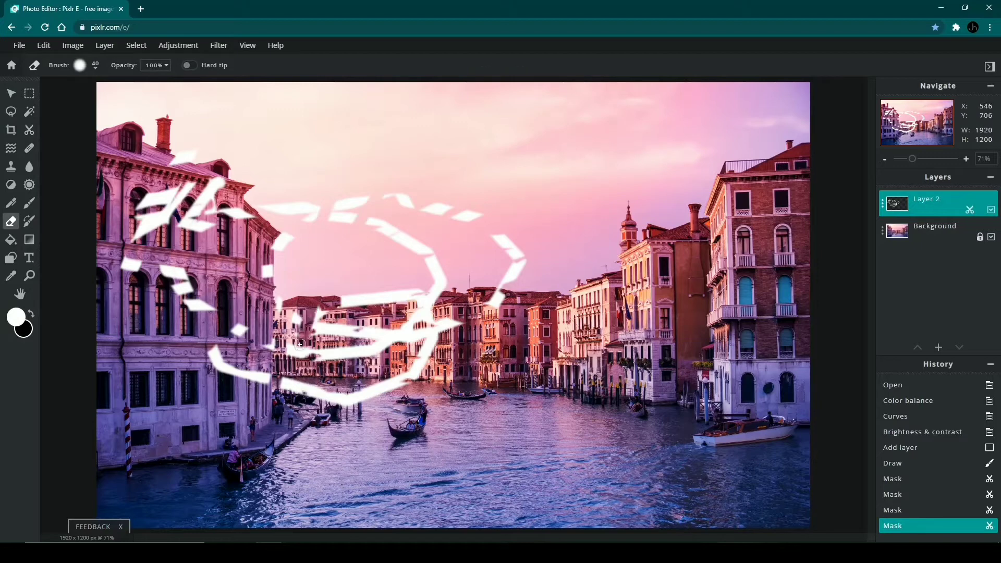
{"action": "left_click_drag", "start_coordinate": [300, 344], "coordinate": [398, 167]}
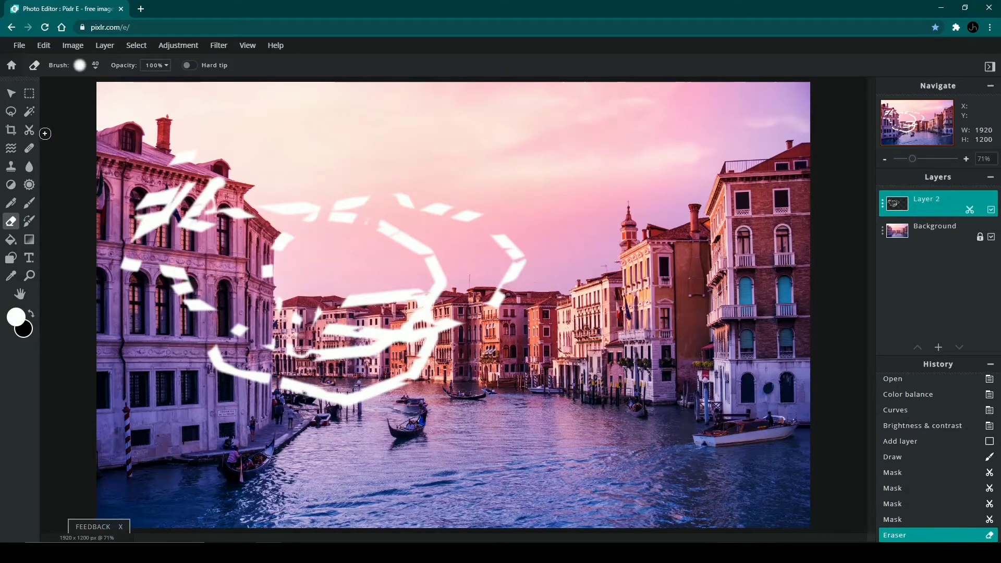
{"action": "key", "text": "ctrl+z"}
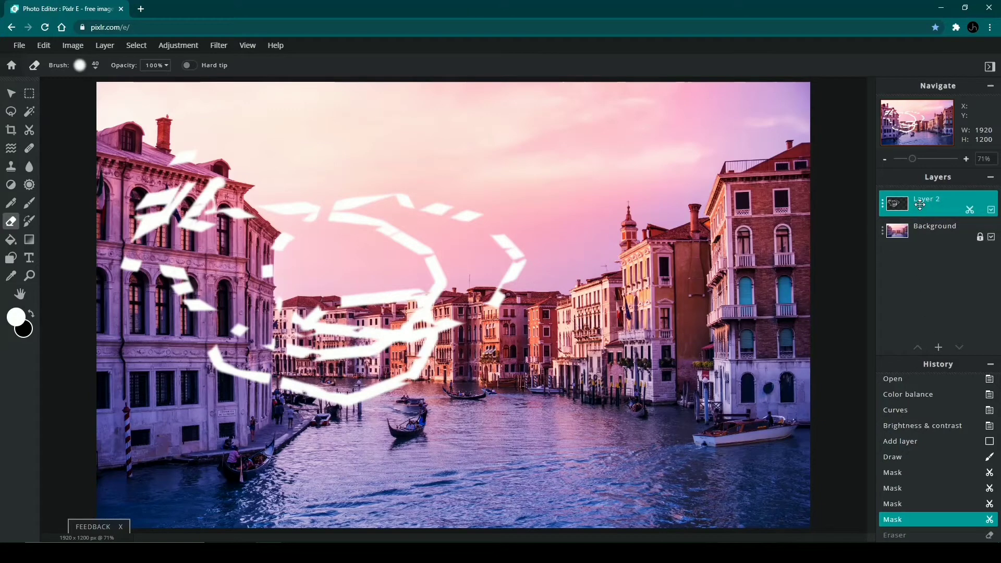
{"action": "key", "text": "Delete"}
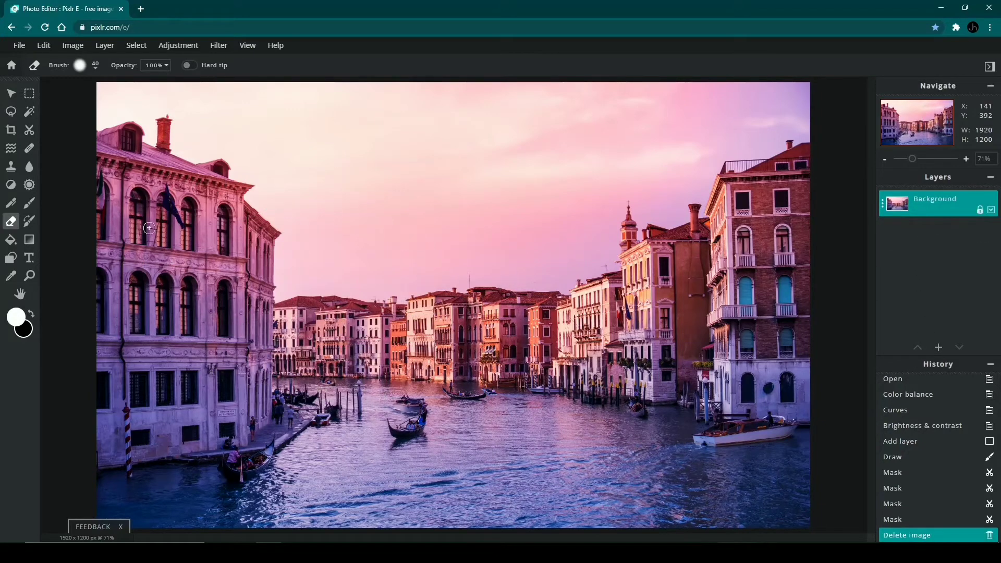
{"action": "left_click", "coordinate": [36, 47]}
{"action": "mouse_move", "coordinate": [77, 186]}
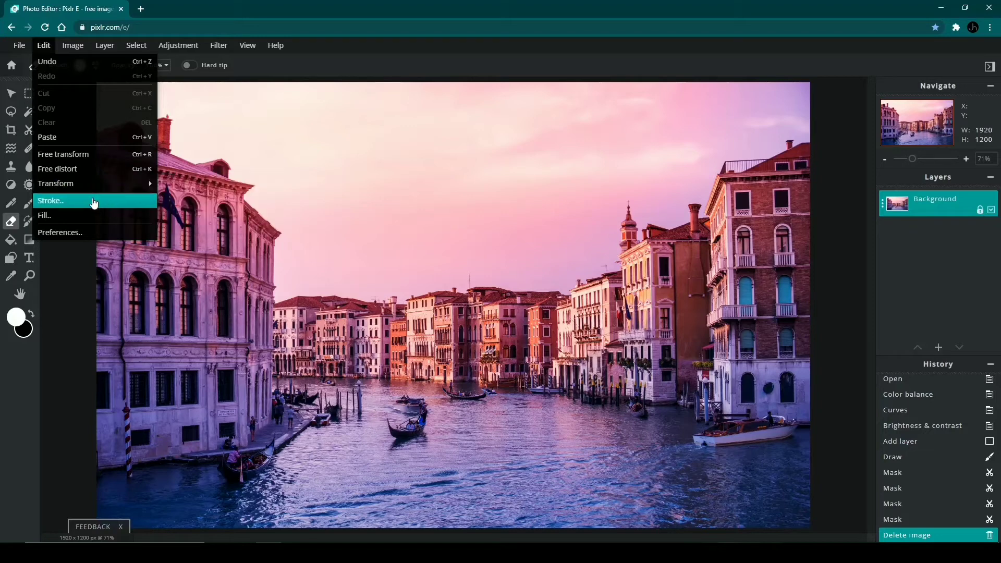
{"action": "mouse_move", "coordinate": [77, 51]}
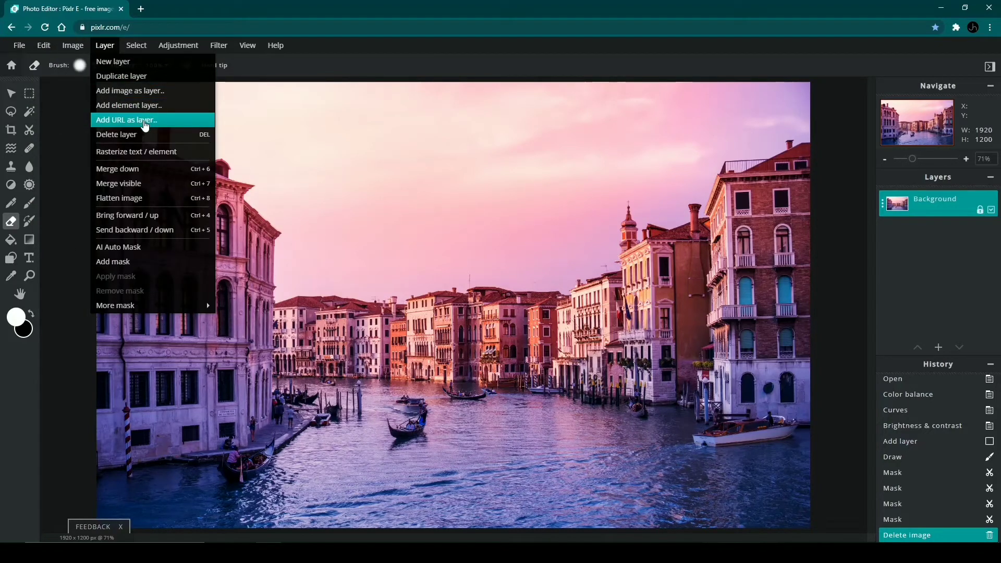
{"action": "left_click", "coordinate": [145, 125]}
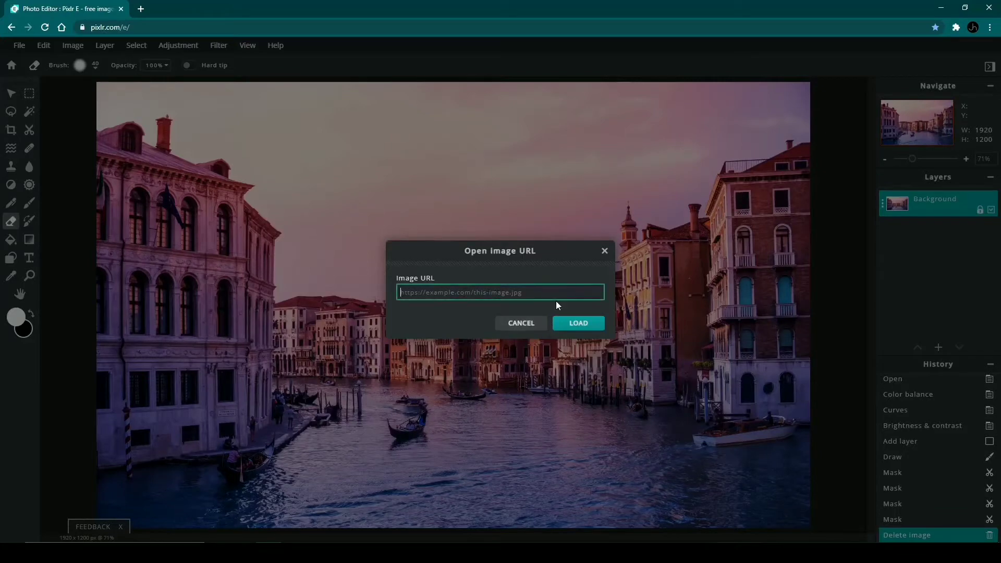
{"action": "left_click", "coordinate": [530, 327]}
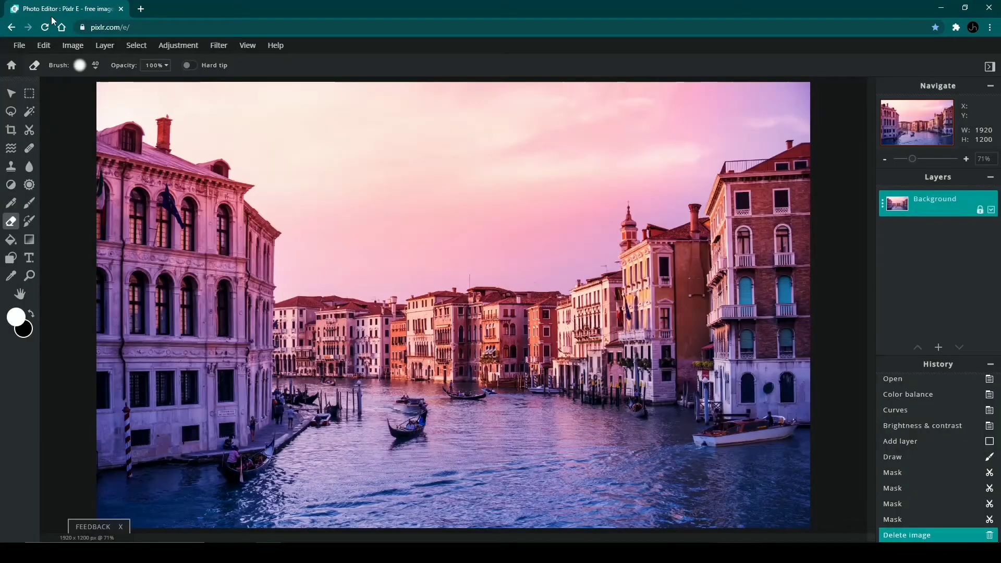
Select the entire image and clear the selection again.
{"action": "mouse_move", "coordinate": [135, 52]}
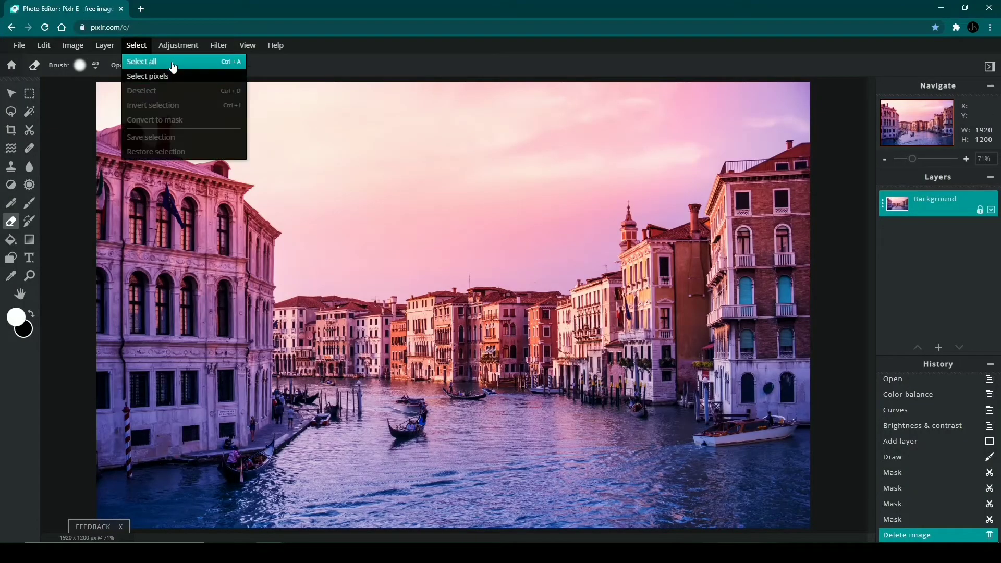
{"action": "key", "text": "ctrl+a"}
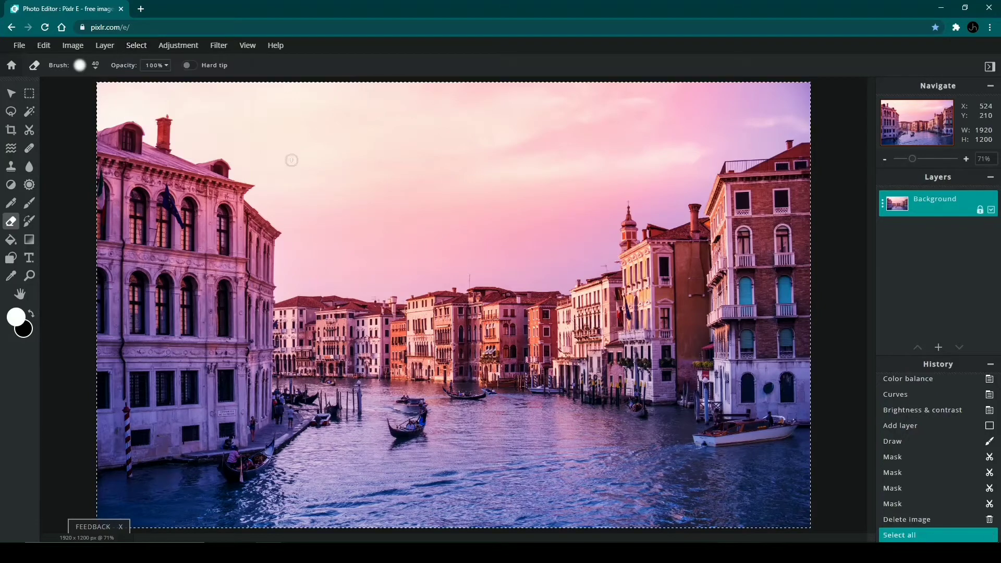
{"action": "key", "text": "ctrl+d"}
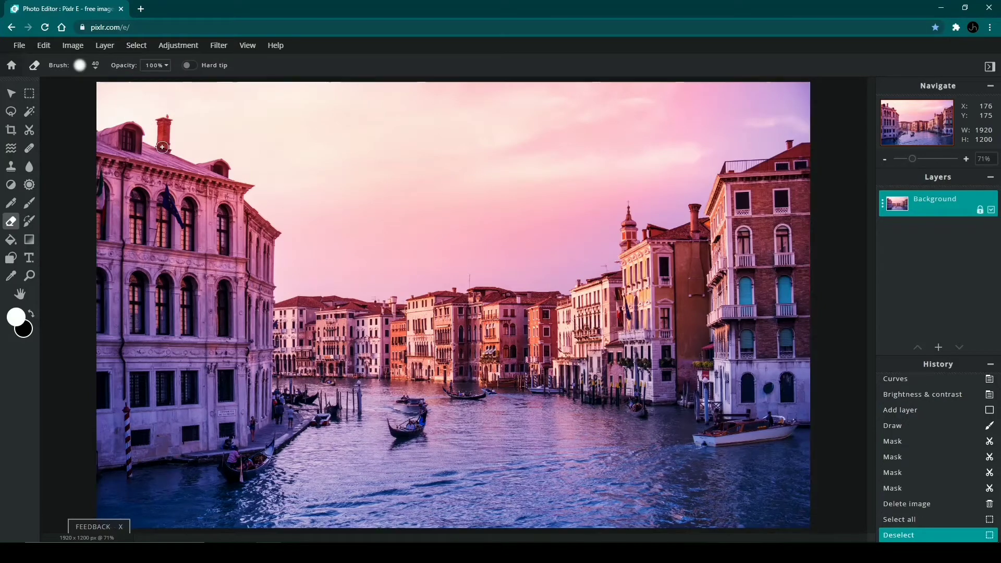
Look at the Font Matcher page linked in the help resources and return to the photo.
{"action": "left_click", "coordinate": [249, 45]}
{"action": "mouse_move", "coordinate": [278, 50]}
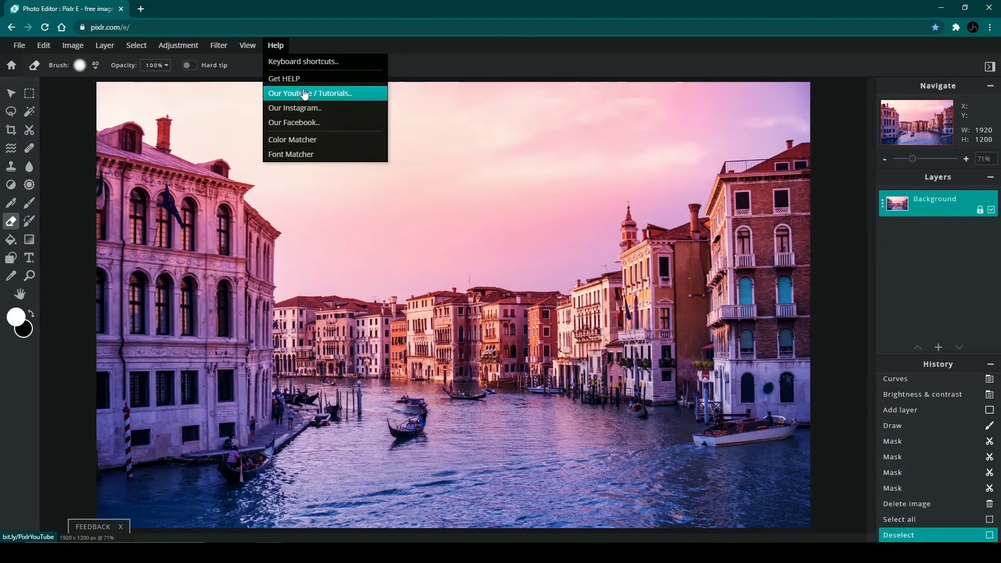
{"action": "left_click", "coordinate": [304, 155]}
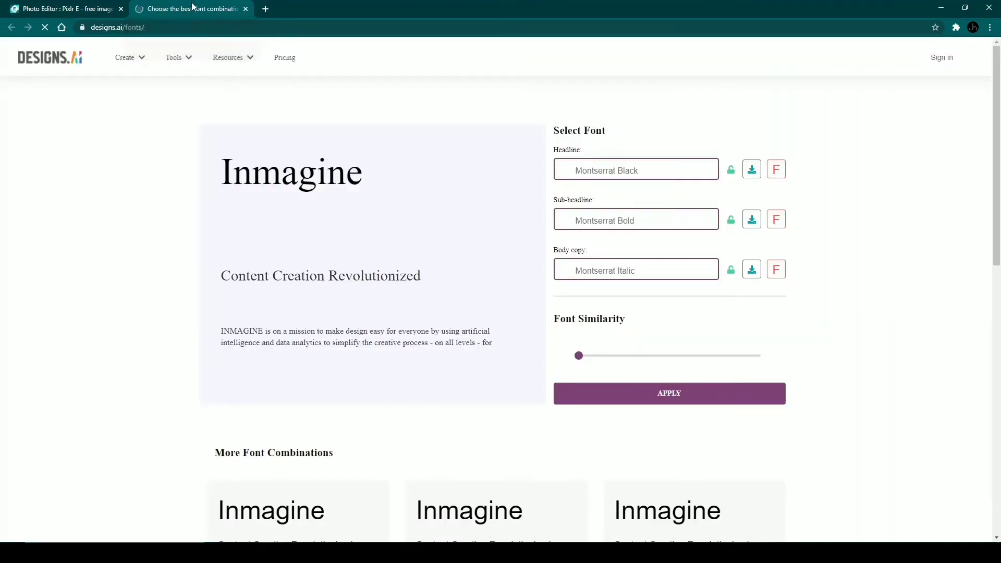
{"action": "left_click", "coordinate": [245, 9]}
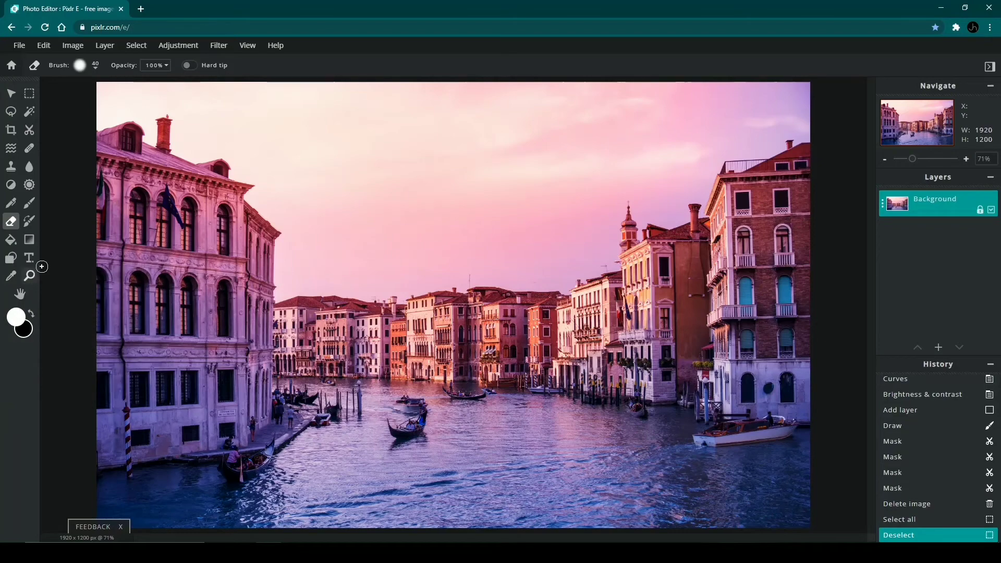
Dismiss the feedback prompt and add a new text layer over the photo reading "Pixlr E".
{"action": "left_click", "coordinate": [120, 526]}
{"action": "left_click", "coordinate": [29, 258]}
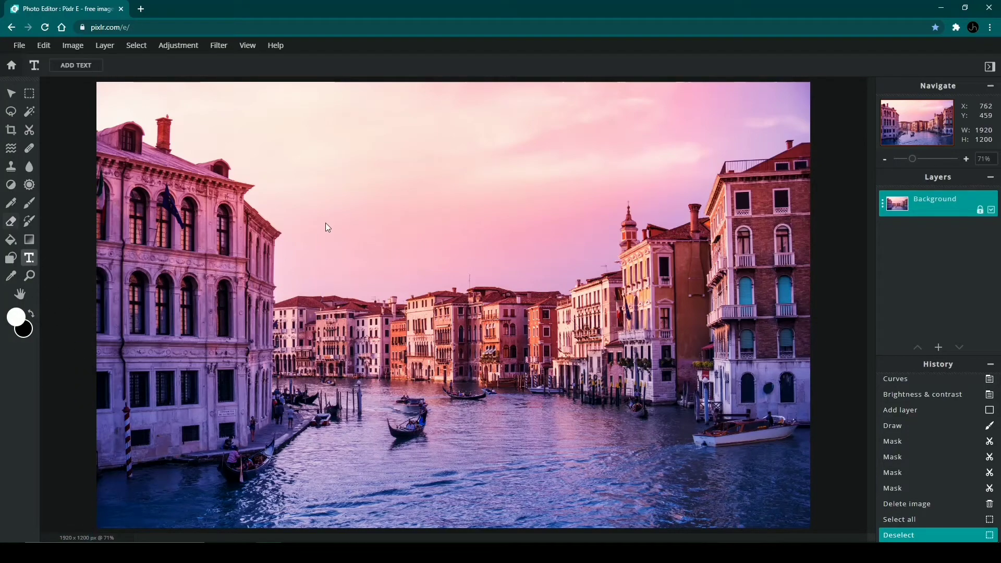
{"action": "left_click", "coordinate": [318, 246]}
{"action": "left_click", "coordinate": [577, 321]}
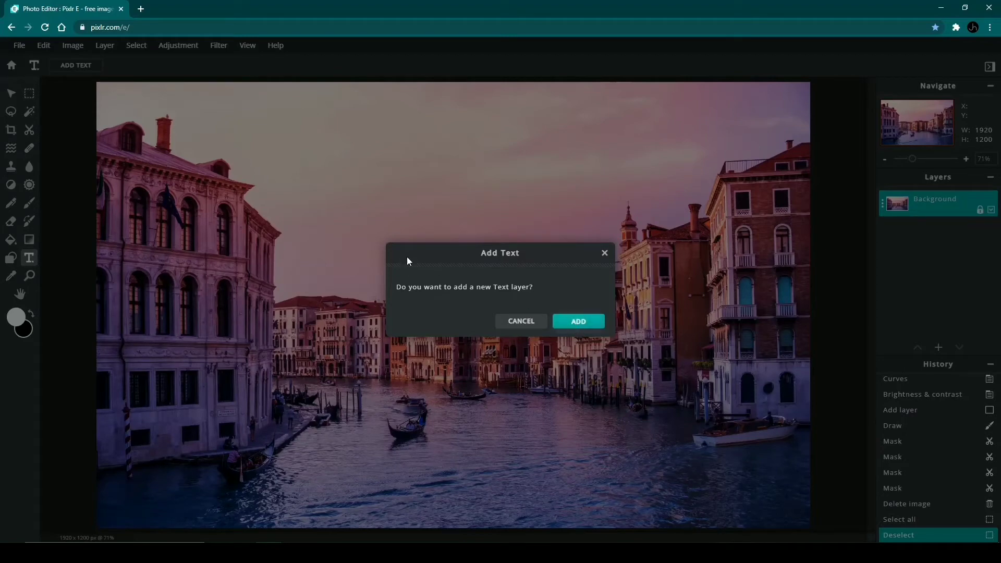
{"action": "type", "text": "Pix"}
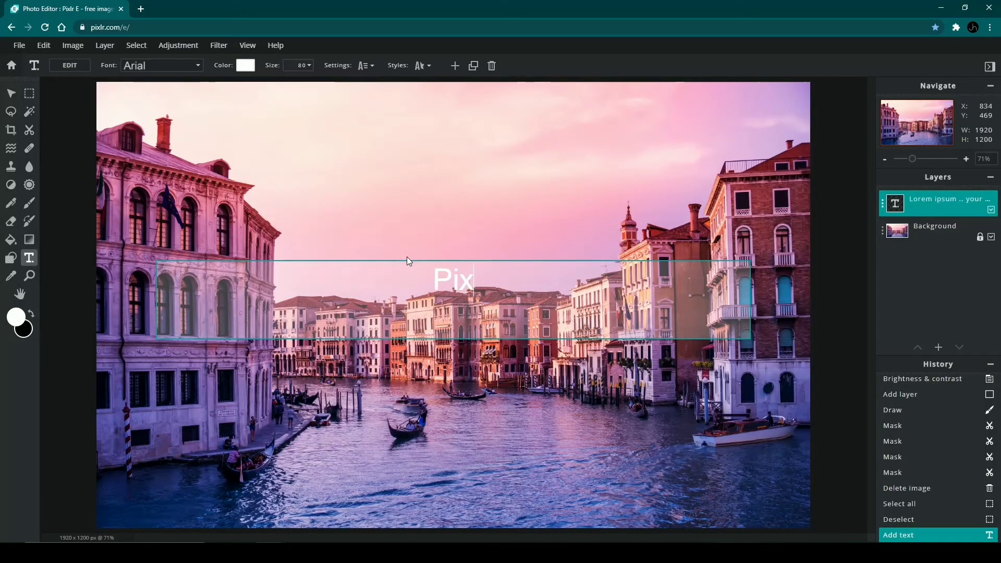
{"action": "type", "text": "lr E"}
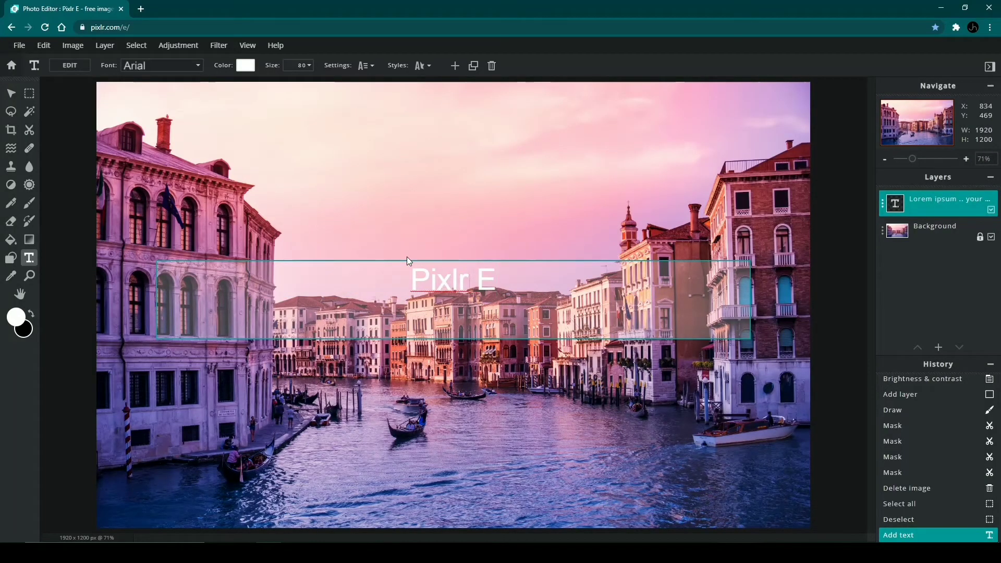
{"action": "left_click", "coordinate": [405, 199]}
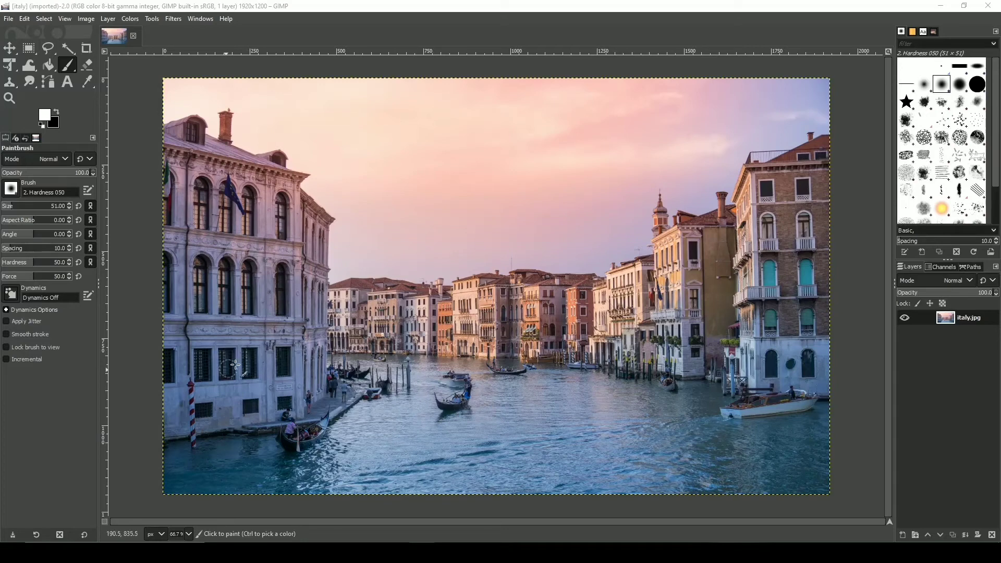
In GIMP, apply a midtones Color Balance to the Venice photo with Cyan-Red 17.8, Magenta-Green 0.8 and a slight shift from yellow toward blue.
{"action": "left_click", "coordinate": [131, 19]}
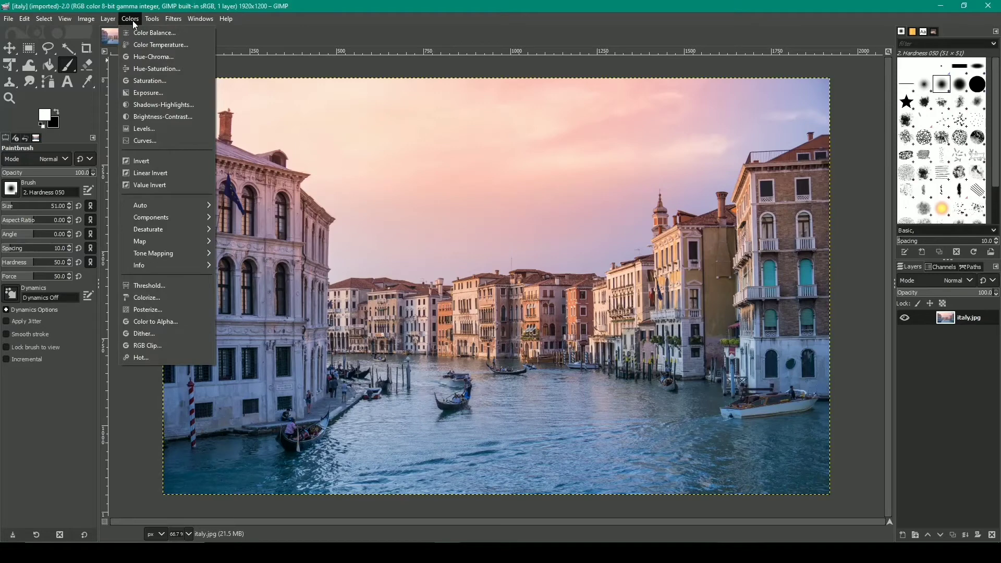
{"action": "left_click", "coordinate": [161, 33]}
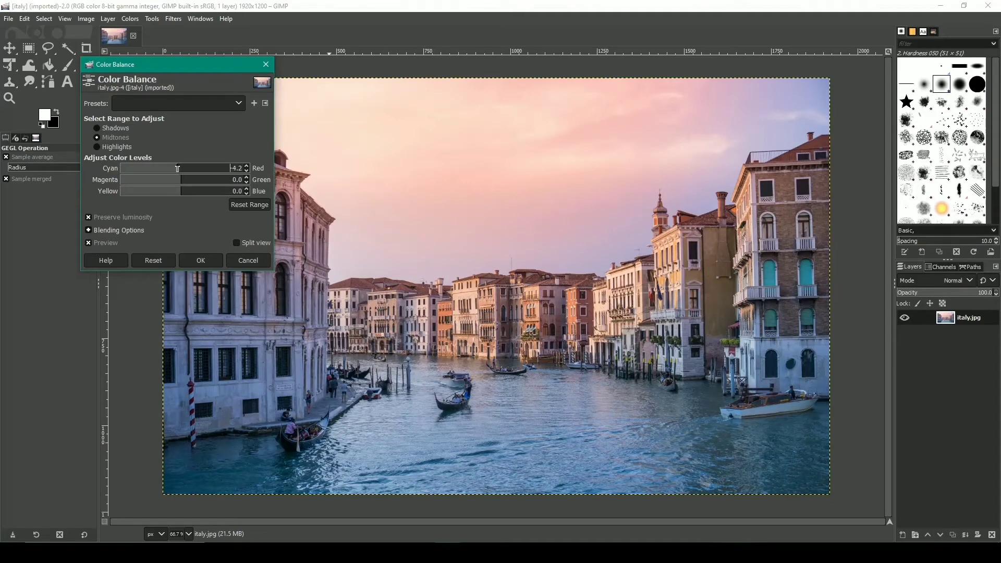
{"action": "mouse_move", "coordinate": [178, 168]}
{"action": "left_mouse_down"}
{"action": "mouse_move", "coordinate": [150, 169]}
{"action": "mouse_move", "coordinate": [242, 174]}
{"action": "mouse_move", "coordinate": [185, 170]}
{"action": "left_mouse_up"}
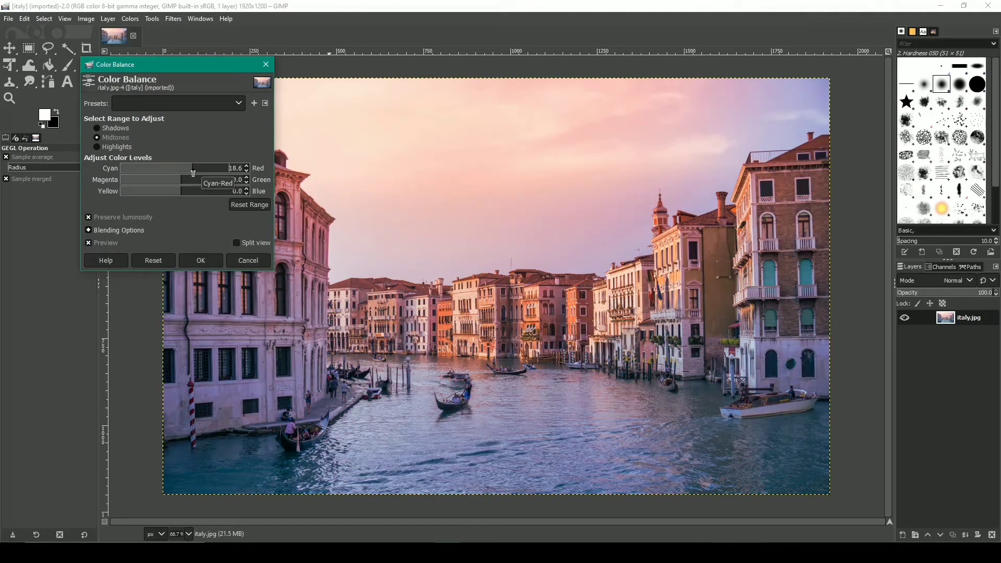
{"action": "left_click_drag", "start_coordinate": [180, 181], "coordinate": [176, 183]}
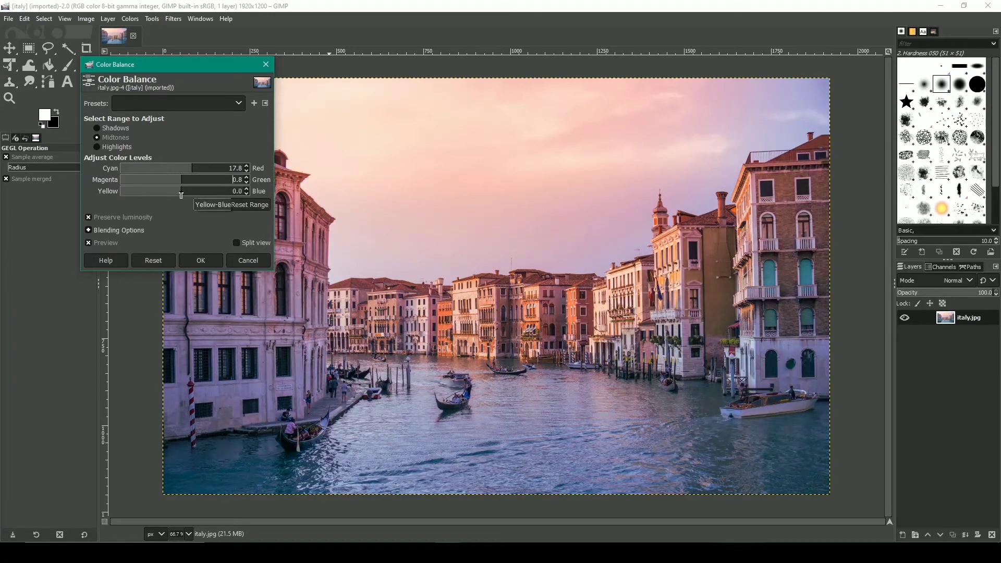
{"action": "mouse_move", "coordinate": [183, 193]}
{"action": "left_mouse_down"}
{"action": "mouse_move", "coordinate": [150, 196]}
{"action": "mouse_move", "coordinate": [217, 209]}
{"action": "mouse_move", "coordinate": [186, 209]}
{"action": "left_mouse_up"}
{"action": "left_click", "coordinate": [211, 259]}
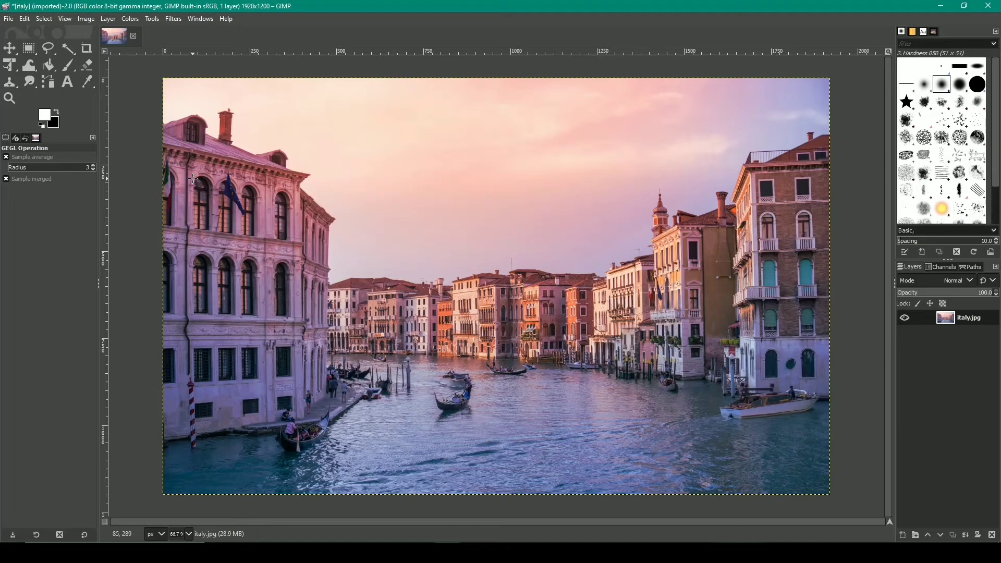
Apply a Curves adjustment to the Value channel with a shadow point at input 65, output 53 and a highlight point pulled strongly down.
{"action": "left_click", "coordinate": [134, 19]}
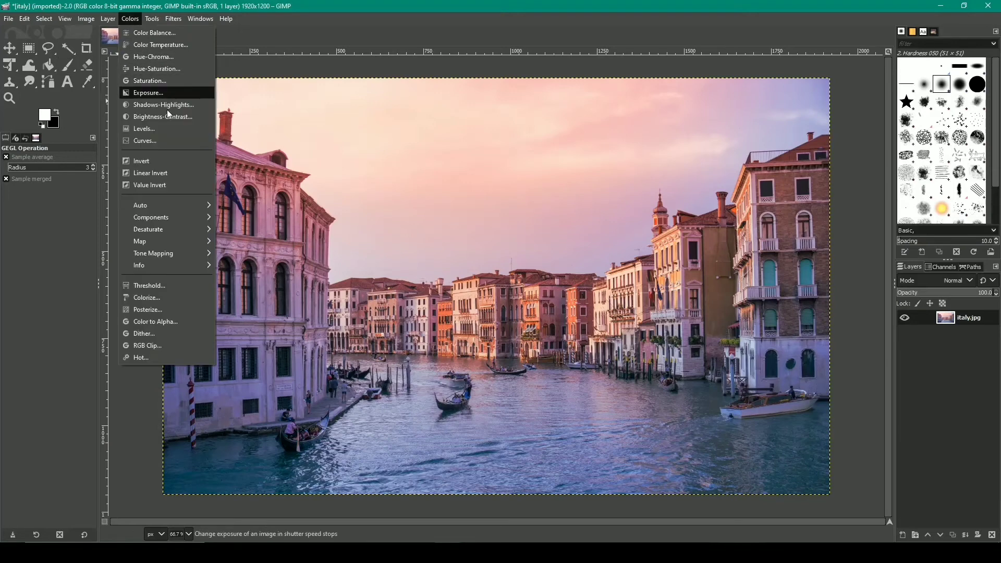
{"action": "left_click", "coordinate": [162, 136]}
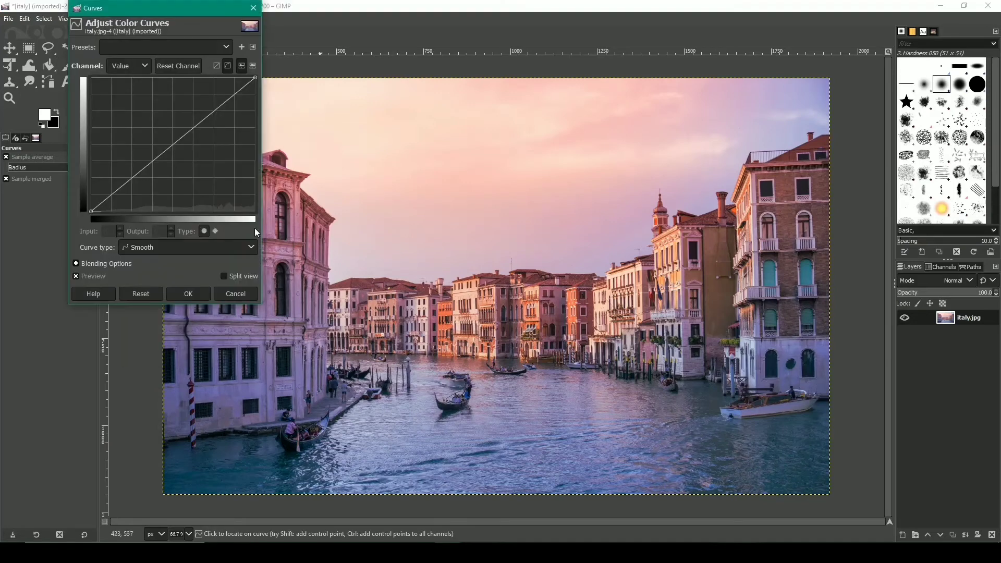
{"action": "left_click", "coordinate": [134, 180]}
{"action": "mouse_move", "coordinate": [137, 185]}
{"action": "left_mouse_down"}
{"action": "mouse_move", "coordinate": [121, 192]}
{"action": "mouse_move", "coordinate": [133, 184]}
{"action": "left_mouse_up"}
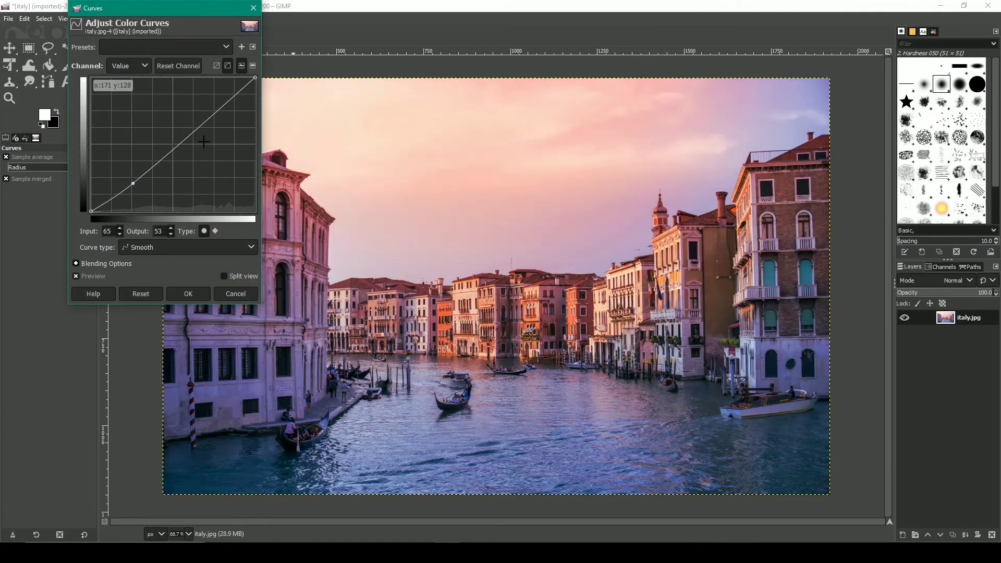
{"action": "left_click_drag", "start_coordinate": [200, 128], "coordinate": [233, 145]}
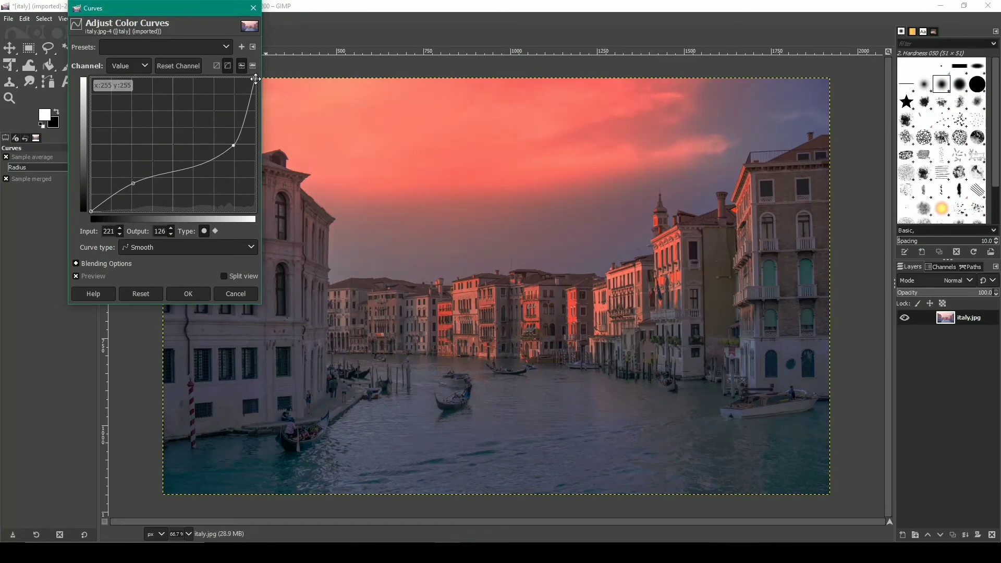
{"action": "mouse_move", "coordinate": [256, 79]}
{"action": "left_mouse_down"}
{"action": "mouse_move", "coordinate": [242, 145]}
{"action": "mouse_move", "coordinate": [254, 107]}
{"action": "mouse_move", "coordinate": [256, 180]}
{"action": "mouse_move", "coordinate": [256, 77]}
{"action": "left_mouse_up"}
{"action": "mouse_move", "coordinate": [233, 146]}
{"action": "left_mouse_down"}
{"action": "mouse_move", "coordinate": [227, 130]}
{"action": "mouse_move", "coordinate": [223, 148]}
{"action": "left_mouse_up"}
{"action": "left_click", "coordinate": [195, 290]}
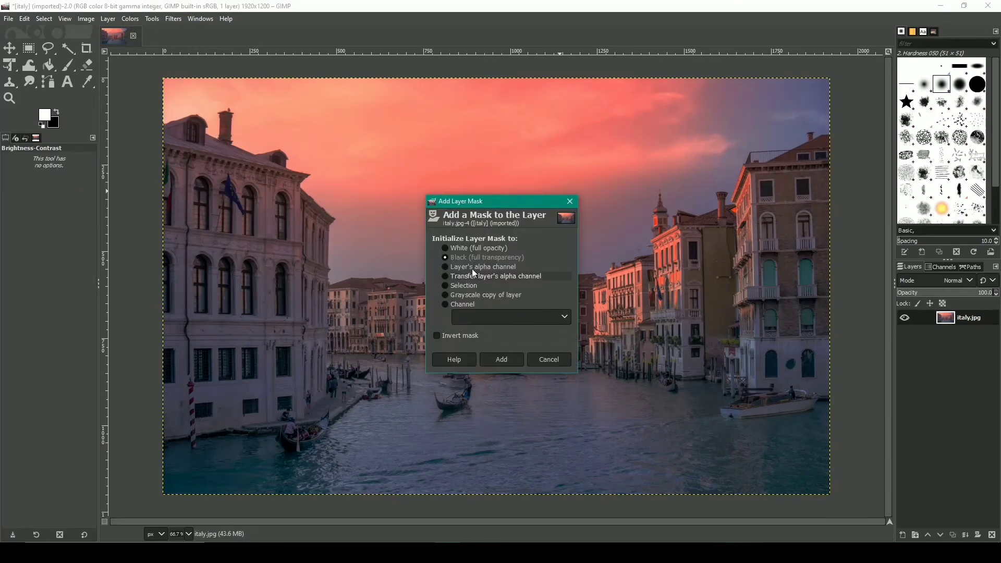
Add a black (full transparency) layer mask to the italy.jpg layer and choose the Paintbrush tool.
{"action": "left_click", "coordinate": [513, 363]}
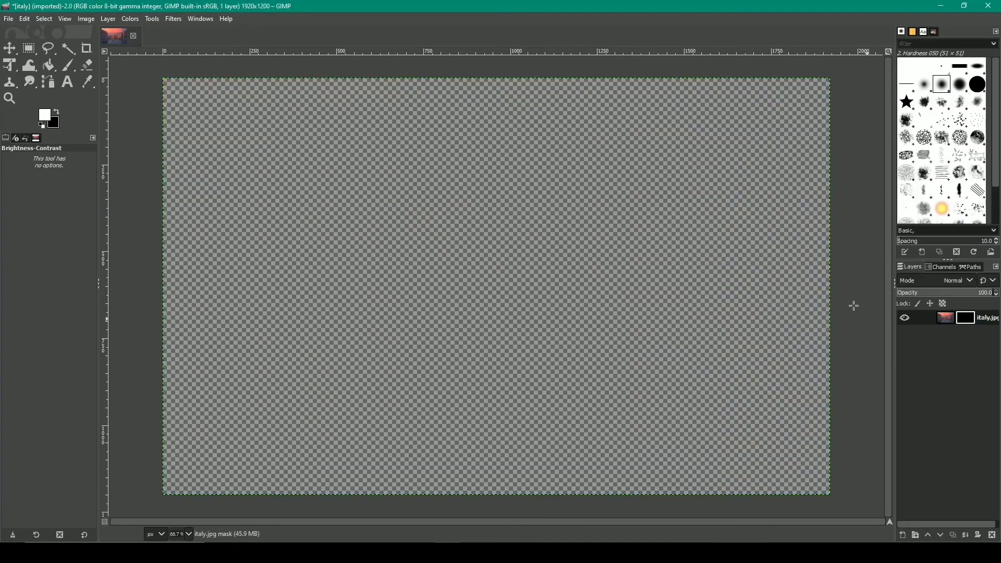
{"action": "key", "text": "b"}
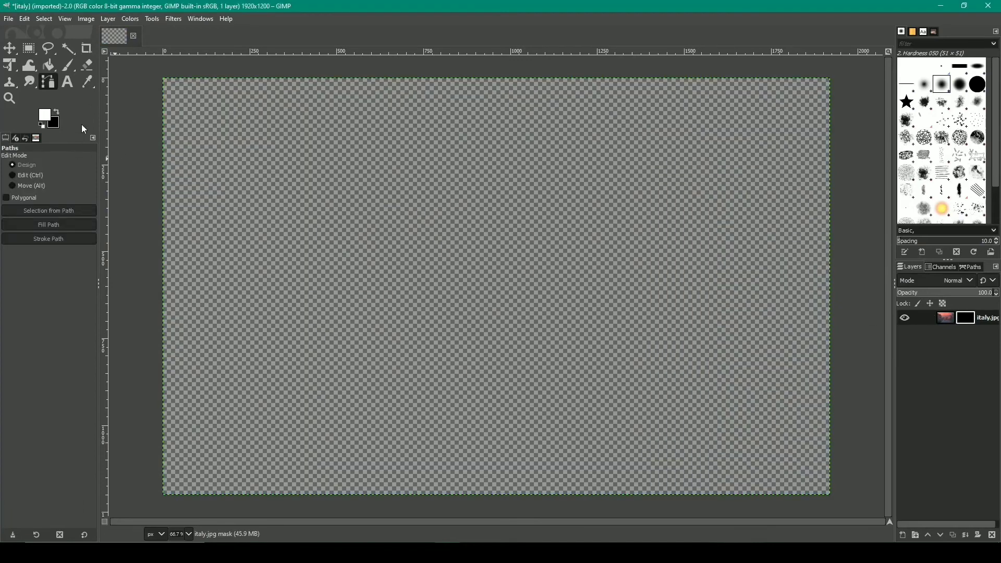
{"action": "left_click", "coordinate": [67, 68]}
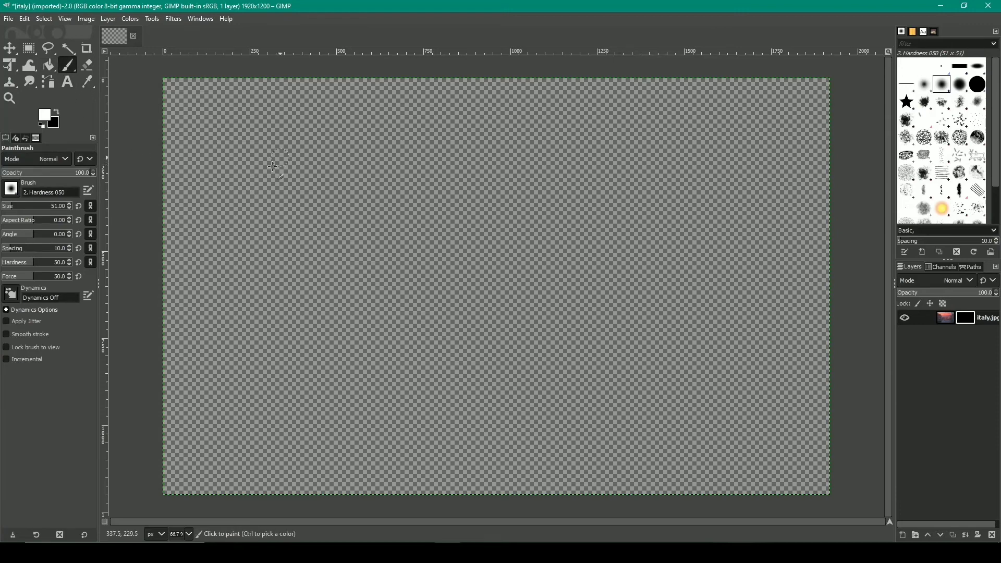
Enlarge the brush to 143 and paint white on the mask to reveal the buildings, much of the canal and part of the sky.
{"action": "key", "text": "bracketright"}
{"action": "key", "text": "bracketright"}
{"action": "key", "text": "bracketright"}
{"action": "key", "text": "bracketright"}
{"action": "key", "text": "bracketright"}
{"action": "key", "text": "bracketright"}
{"action": "key", "text": "bracketright"}
{"action": "key", "text": "bracketright"}
{"action": "key", "text": "bracketright"}
{"action": "key", "text": "bracketright"}
{"action": "key", "text": "bracketright"}
{"action": "key", "text": "bracketright"}
{"action": "key", "text": "bracketright"}
{"action": "key", "text": "bracketright"}
{"action": "key", "text": "bracketright"}
{"action": "key", "text": "bracketright"}
{"action": "key", "text": "bracketright"}
{"action": "key", "text": "bracketright"}
{"action": "key", "text": "bracketright"}
{"action": "key", "text": "bracketright"}
{"action": "key", "text": "bracketright"}
{"action": "key", "text": "bracketright"}
{"action": "key", "text": "bracketright"}
{"action": "key", "text": "bracketright"}
{"action": "key", "text": "bracketright"}
{"action": "key", "text": "bracketright"}
{"action": "key", "text": "bracketright"}
{"action": "key", "text": "bracketright"}
{"action": "key", "text": "bracketright"}
{"action": "key", "text": "bracketright"}
{"action": "key", "text": "bracketright"}
{"action": "key", "text": "bracketright"}
{"action": "key", "text": "bracketright"}
{"action": "mouse_move", "coordinate": [342, 152]}
{"action": "left_mouse_down"}
{"action": "mouse_move", "coordinate": [276, 209]}
{"action": "mouse_move", "coordinate": [424, 221]}
{"action": "mouse_move", "coordinate": [450, 289]}
{"action": "mouse_move", "coordinate": [408, 376]}
{"action": "mouse_move", "coordinate": [433, 414]}
{"action": "mouse_move", "coordinate": [576, 391]}
{"action": "mouse_move", "coordinate": [390, 395]}
{"action": "mouse_move", "coordinate": [177, 339]}
{"action": "mouse_move", "coordinate": [229, 218]}
{"action": "mouse_move", "coordinate": [326, 434]}
{"action": "mouse_move", "coordinate": [234, 412]}
{"action": "mouse_move", "coordinate": [375, 459]}
{"action": "mouse_move", "coordinate": [730, 375]}
{"action": "mouse_move", "coordinate": [493, 387]}
{"action": "mouse_move", "coordinate": [678, 271]}
{"action": "mouse_move", "coordinate": [464, 292]}
{"action": "mouse_move", "coordinate": [422, 284]}
{"action": "mouse_move", "coordinate": [662, 240]}
{"action": "mouse_move", "coordinate": [683, 271]}
{"action": "mouse_move", "coordinate": [792, 292]}
{"action": "mouse_move", "coordinate": [824, 214]}
{"action": "mouse_move", "coordinate": [815, 335]}
{"action": "mouse_move", "coordinate": [782, 417]}
{"action": "mouse_move", "coordinate": [849, 279]}
{"action": "mouse_move", "coordinate": [310, 227]}
{"action": "mouse_move", "coordinate": [346, 157]}
{"action": "mouse_move", "coordinate": [177, 209]}
{"action": "mouse_move", "coordinate": [157, 312]}
{"action": "mouse_move", "coordinate": [262, 240]}
{"action": "mouse_move", "coordinate": [245, 130]}
{"action": "mouse_move", "coordinate": [191, 376]}
{"action": "left_mouse_up"}
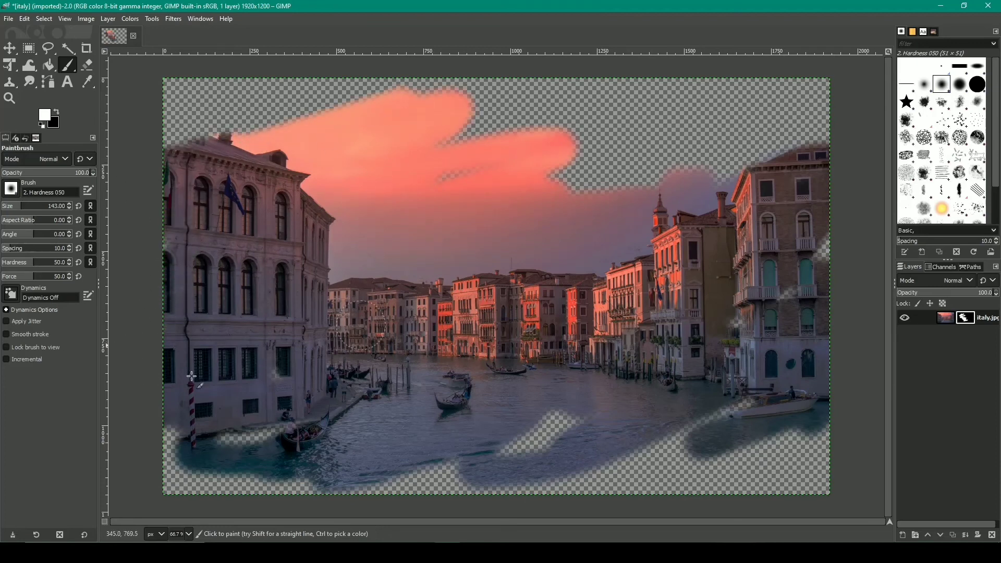
Enlarge the brush further and paint white across the pink cloud band up to the brick building.
{"action": "key", "text": "bracketright"}
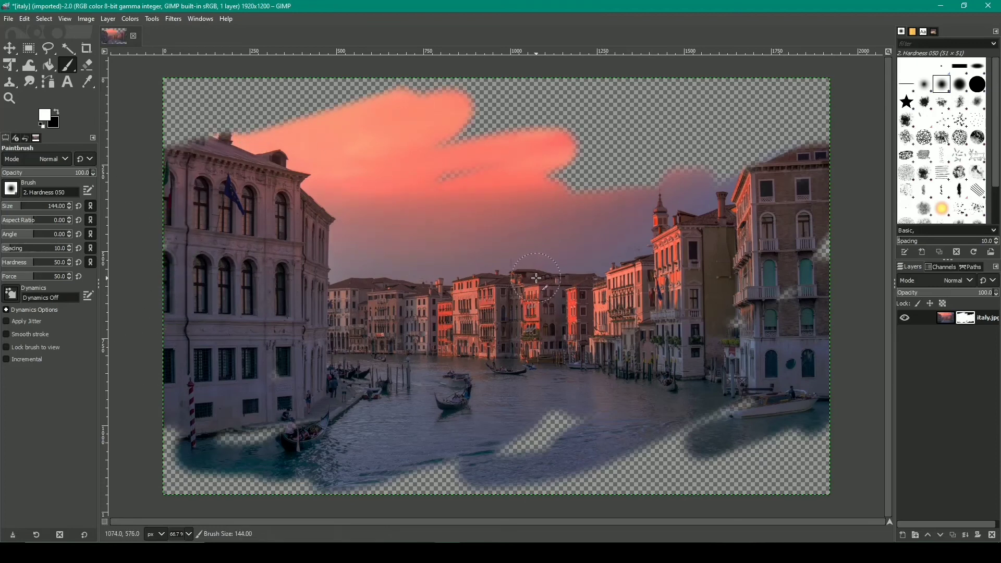
{"action": "key", "text": "bracketright"}
{"action": "key", "text": "bracketright"}
{"action": "key", "text": "bracketright"}
{"action": "key", "text": "bracketright"}
{"action": "key", "text": "bracketright"}
{"action": "key", "text": "bracketright"}
{"action": "key", "text": "bracketright"}
{"action": "key", "text": "bracketright"}
{"action": "key", "text": "bracketright"}
{"action": "key", "text": "bracketright"}
{"action": "key", "text": "bracketright"}
{"action": "key", "text": "bracketright"}
{"action": "key", "text": "bracketright"}
{"action": "key", "text": "bracketright"}
{"action": "key", "text": "bracketright"}
{"action": "key", "text": "bracketright"}
{"action": "key", "text": "bracketright"}
{"action": "key", "text": "bracketright"}
{"action": "key", "text": "bracketright"}
{"action": "key", "text": "bracketright"}
{"action": "mouse_move", "coordinate": [677, 149]}
{"action": "left_mouse_down"}
{"action": "mouse_move", "coordinate": [673, 141]}
{"action": "mouse_move", "coordinate": [542, 170]}
{"action": "left_mouse_up"}
Set the brush size to 252 and paint white on the mask over the upper sky and the lower part of the canal.
{"action": "key", "text": "bracketright"}
{"action": "key", "text": "bracketright"}
{"action": "key", "text": "bracketright"}
{"action": "key", "text": "bracketright"}
{"action": "key", "text": "bracketright"}
{"action": "key", "text": "bracketright"}
{"action": "key", "text": "bracketright"}
{"action": "key", "text": "bracketright"}
{"action": "key", "text": "bracketright"}
{"action": "key", "text": "bracketright"}
{"action": "key", "text": "bracketright"}
{"action": "key", "text": "bracketright"}
{"action": "key", "text": "bracketright"}
{"action": "key", "text": "bracketright"}
{"action": "key", "text": "bracketright"}
{"action": "key", "text": "bracketright"}
{"action": "key", "text": "bracketright"}
{"action": "key", "text": "bracketright"}
{"action": "key", "text": "bracketright"}
{"action": "key", "text": "bracketright"}
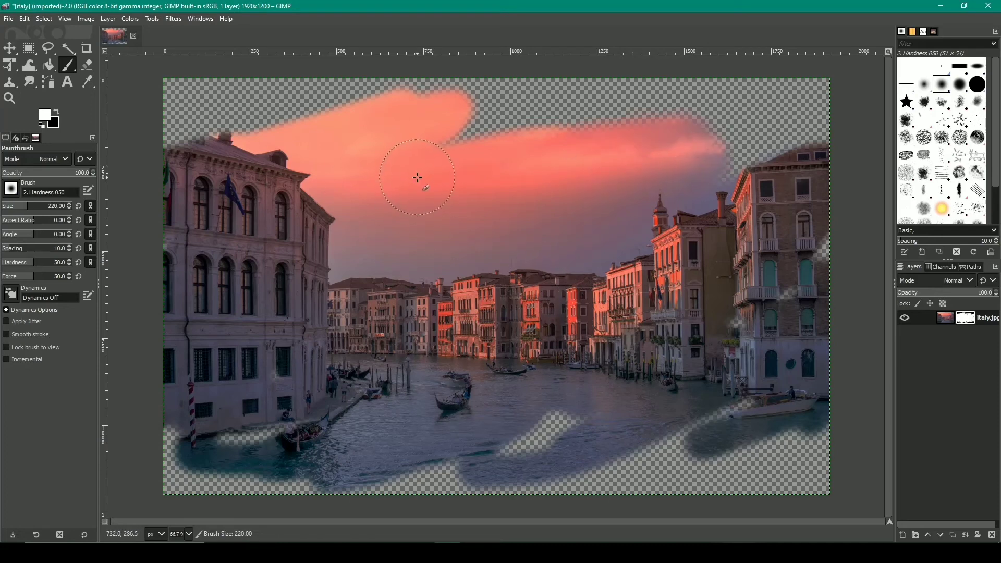
{"action": "key", "text": "bracketright"}
{"action": "key", "text": "bracketright"}
{"action": "key", "text": "bracketright"}
{"action": "key", "text": "bracketright"}
{"action": "key", "text": "bracketright"}
{"action": "key", "text": "bracketright"}
{"action": "key", "text": "bracketright"}
{"action": "key", "text": "bracketright"}
{"action": "key", "text": "bracketright"}
{"action": "key", "text": "bracketright"}
{"action": "key", "text": "bracketright"}
{"action": "key", "text": "bracketright"}
{"action": "key", "text": "bracketright"}
{"action": "key", "text": "bracketright"}
{"action": "key", "text": "bracketright"}
{"action": "key", "text": "bracketright"}
{"action": "key", "text": "bracketright"}
{"action": "key", "text": "bracketright"}
{"action": "key", "text": "bracketright"}
{"action": "mouse_move", "coordinate": [349, 159]}
{"action": "left_mouse_down"}
{"action": "mouse_move", "coordinate": [166, 135]}
{"action": "mouse_move", "coordinate": [181, 94]}
{"action": "mouse_move", "coordinate": [316, 122]}
{"action": "mouse_move", "coordinate": [655, 96]}
{"action": "mouse_move", "coordinate": [803, 104]}
{"action": "mouse_move", "coordinate": [751, 156]}
{"action": "mouse_move", "coordinate": [759, 398]}
{"action": "mouse_move", "coordinate": [855, 426]}
{"action": "mouse_move", "coordinate": [771, 458]}
{"action": "mouse_move", "coordinate": [722, 440]}
{"action": "mouse_move", "coordinate": [532, 419]}
{"action": "mouse_move", "coordinate": [271, 470]}
{"action": "mouse_move", "coordinate": [229, 438]}
{"action": "left_mouse_up"}
Hide the distant buildings by painting black on the mask, and bring them back by painting the same area white.
{"action": "key", "text": "x"}
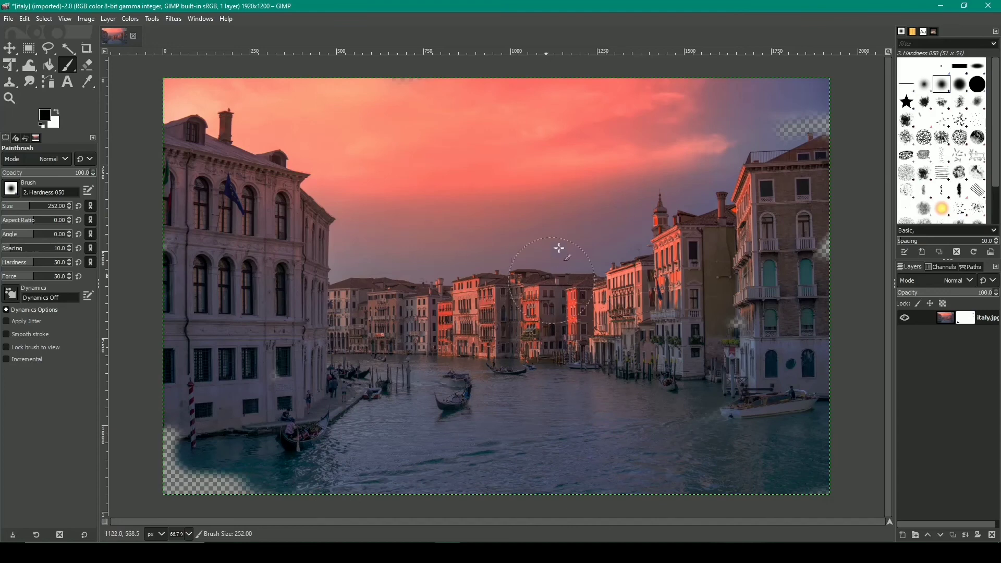
{"action": "mouse_move", "coordinate": [542, 240]}
{"action": "left_mouse_down"}
{"action": "mouse_move", "coordinate": [588, 269]}
{"action": "mouse_move", "coordinate": [444, 277]}
{"action": "mouse_move", "coordinate": [554, 261]}
{"action": "left_mouse_up"}
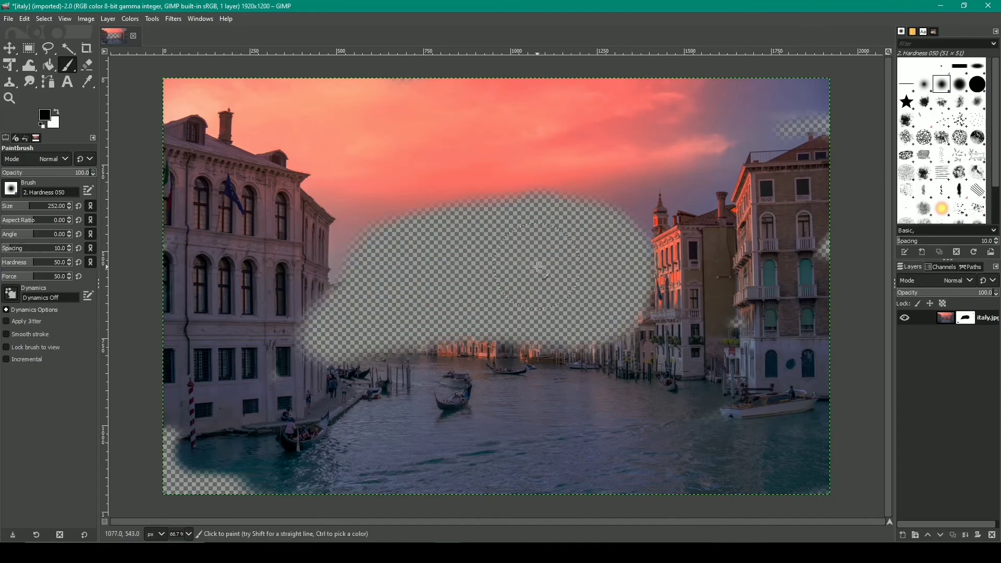
{"action": "key", "text": "x"}
{"action": "mouse_move", "coordinate": [293, 277]}
{"action": "left_mouse_down"}
{"action": "mouse_move", "coordinate": [589, 250]}
{"action": "mouse_move", "coordinate": [226, 364]}
{"action": "left_mouse_up"}
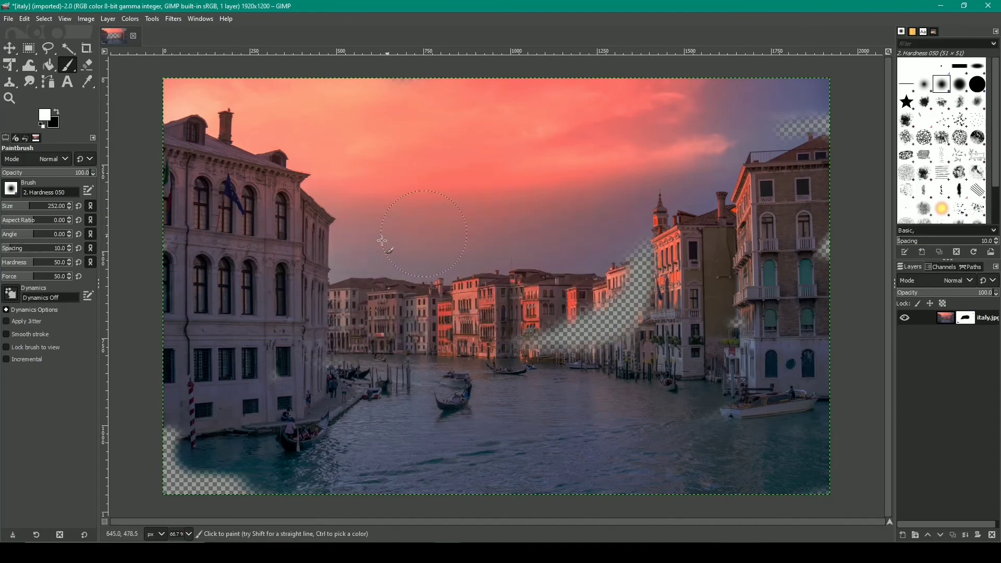
{"action": "mouse_move", "coordinate": [469, 329]}
{"action": "left_mouse_down"}
{"action": "mouse_move", "coordinate": [584, 334]}
{"action": "mouse_move", "coordinate": [631, 266]}
{"action": "left_mouse_up"}
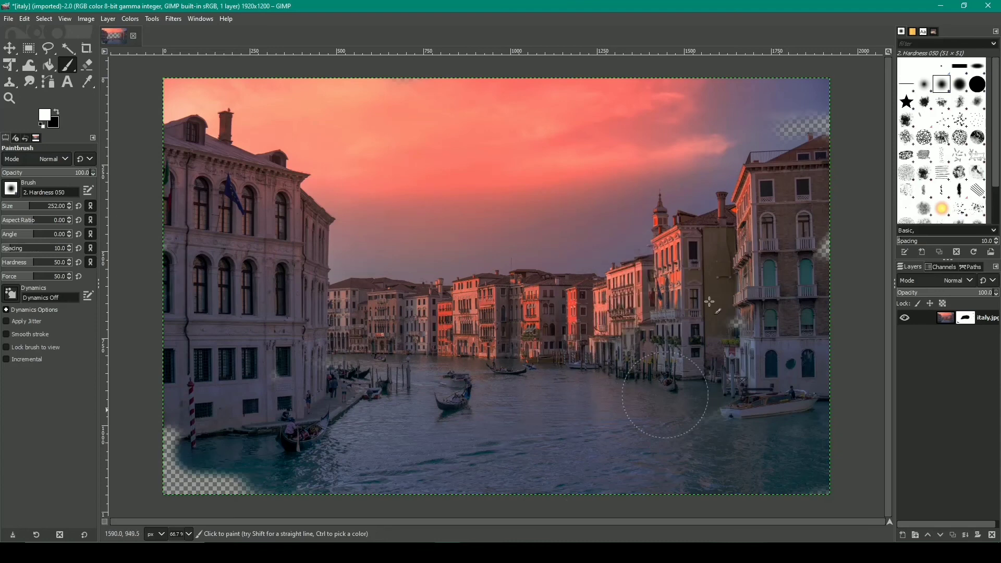
Paint white over the leftover transparent patches around the brick building and in the canal corner below the striped pole.
{"action": "mouse_move", "coordinate": [794, 188]}
{"action": "left_mouse_down"}
{"action": "mouse_move", "coordinate": [828, 120]}
{"action": "mouse_move", "coordinate": [812, 177]}
{"action": "mouse_move", "coordinate": [782, 138]}
{"action": "left_mouse_up"}
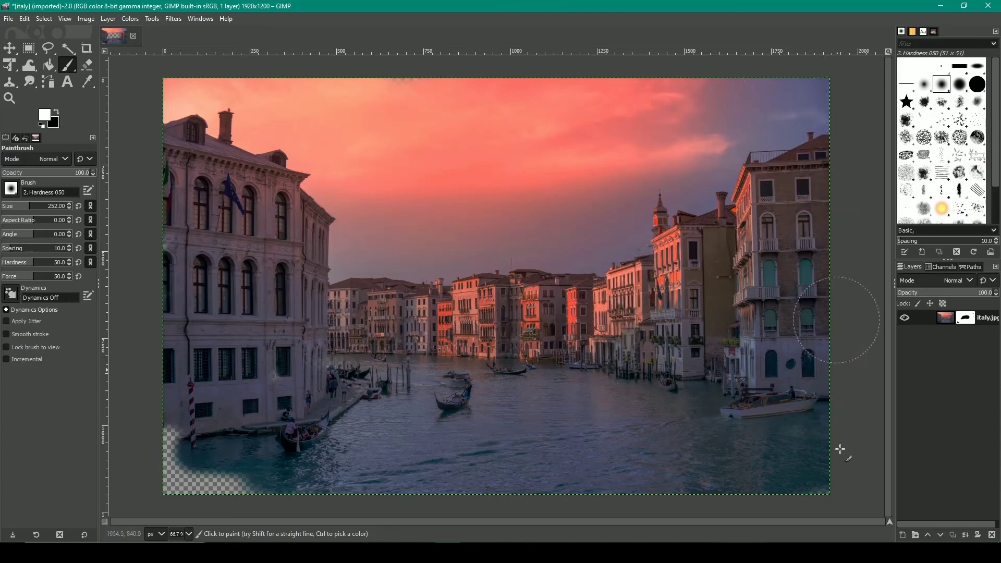
{"action": "mouse_move", "coordinate": [292, 485]}
{"action": "left_mouse_down"}
{"action": "mouse_move", "coordinate": [174, 469]}
{"action": "mouse_move", "coordinate": [263, 480]}
{"action": "left_mouse_up"}
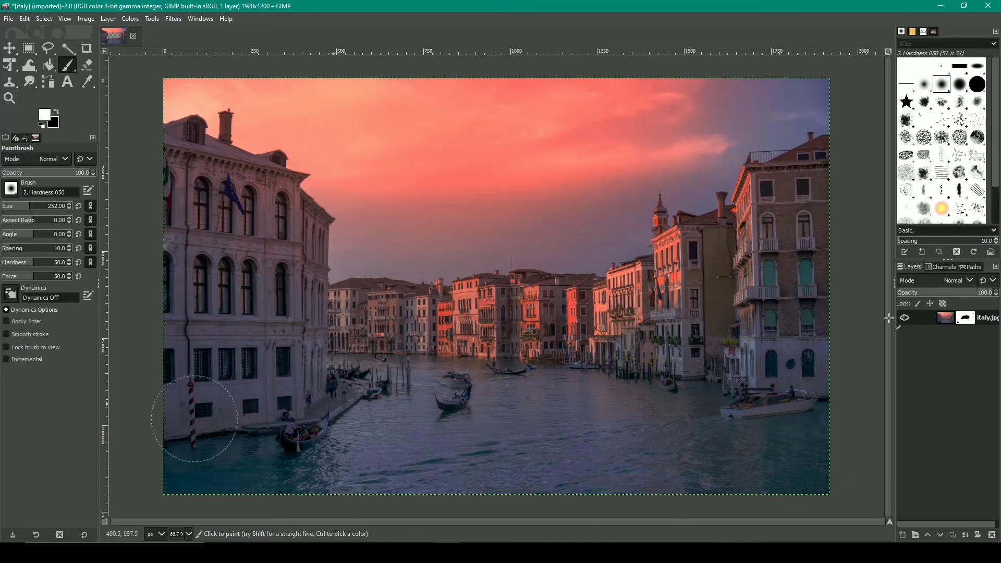
{"action": "mouse_move", "coordinate": [905, 133]}
{"action": "left_mouse_down"}
{"action": "mouse_move", "coordinate": [241, 103]}
{"action": "mouse_move", "coordinate": [312, 132]}
{"action": "left_mouse_up"}
{"action": "left_click", "coordinate": [173, 19]}
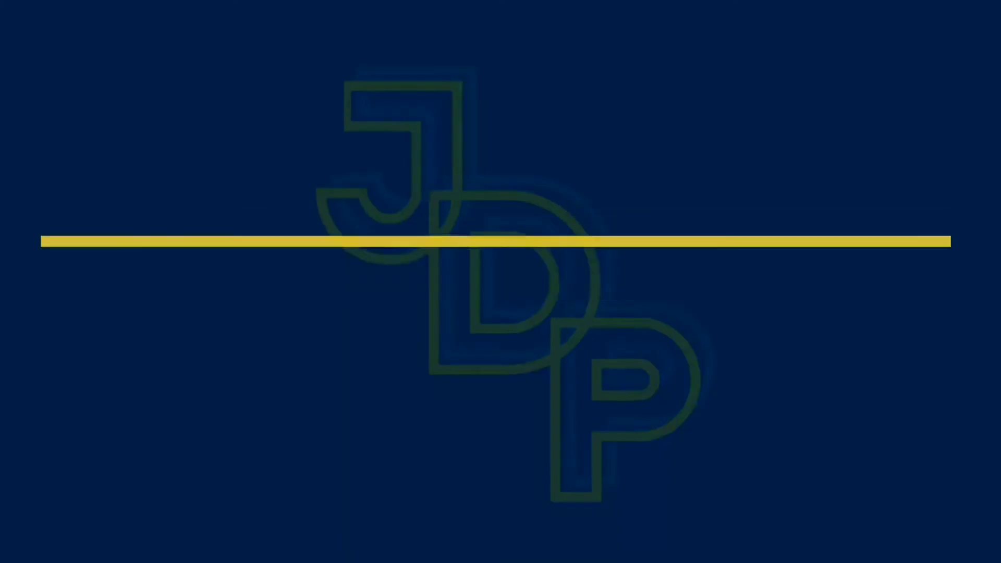